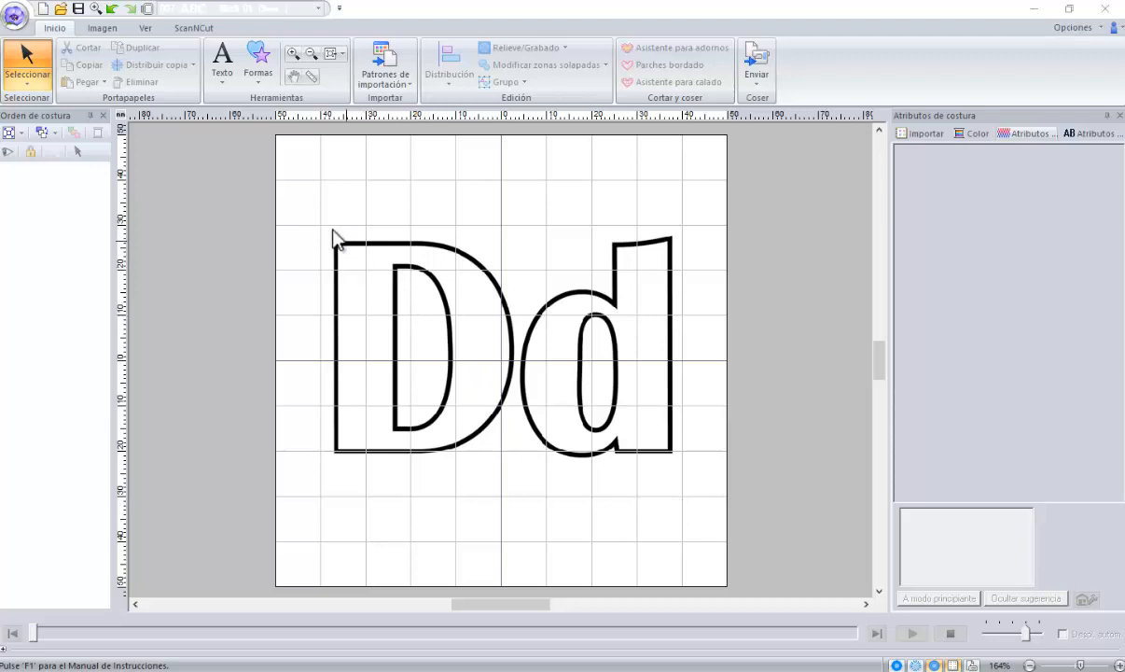
Step: Begin a closed straight-line shape tracing the capital D from its upper-left corner along the top edge and upper curve
{"action": "left_click", "coordinate": [259, 75]}
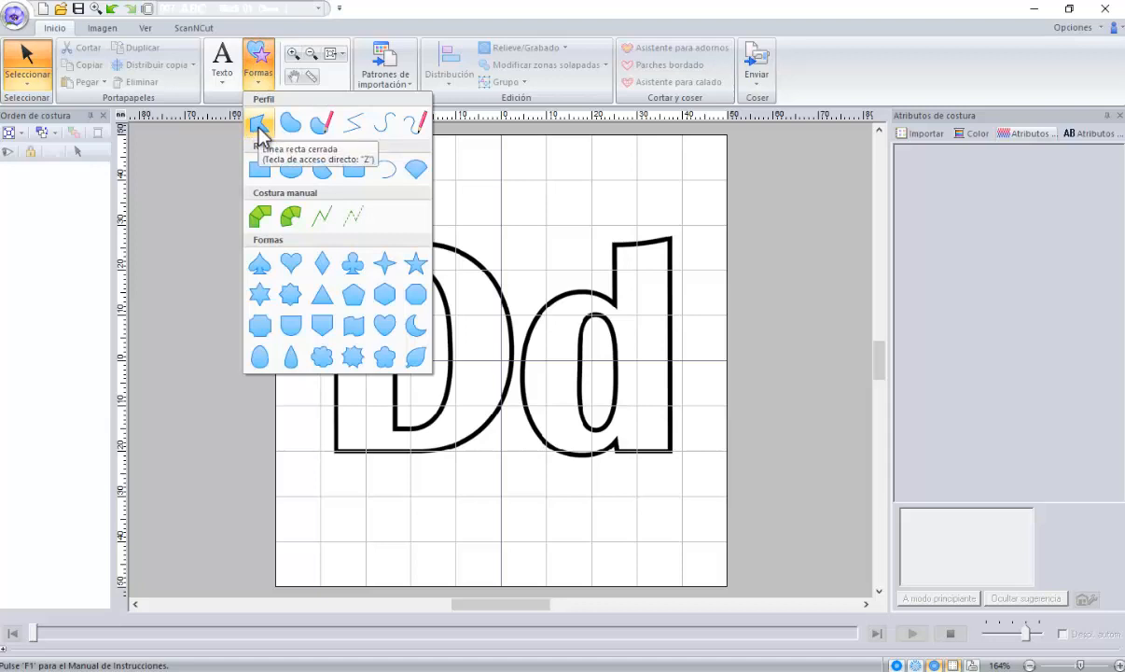
{"action": "left_click", "coordinate": [259, 124]}
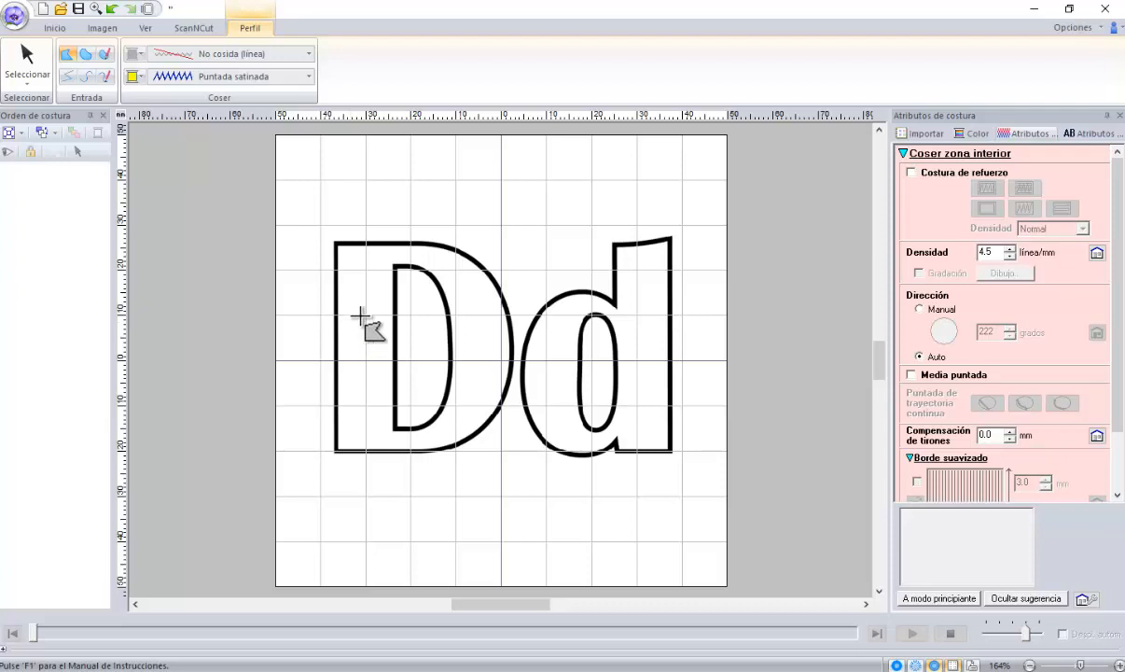
{"action": "left_click", "coordinate": [336, 244]}
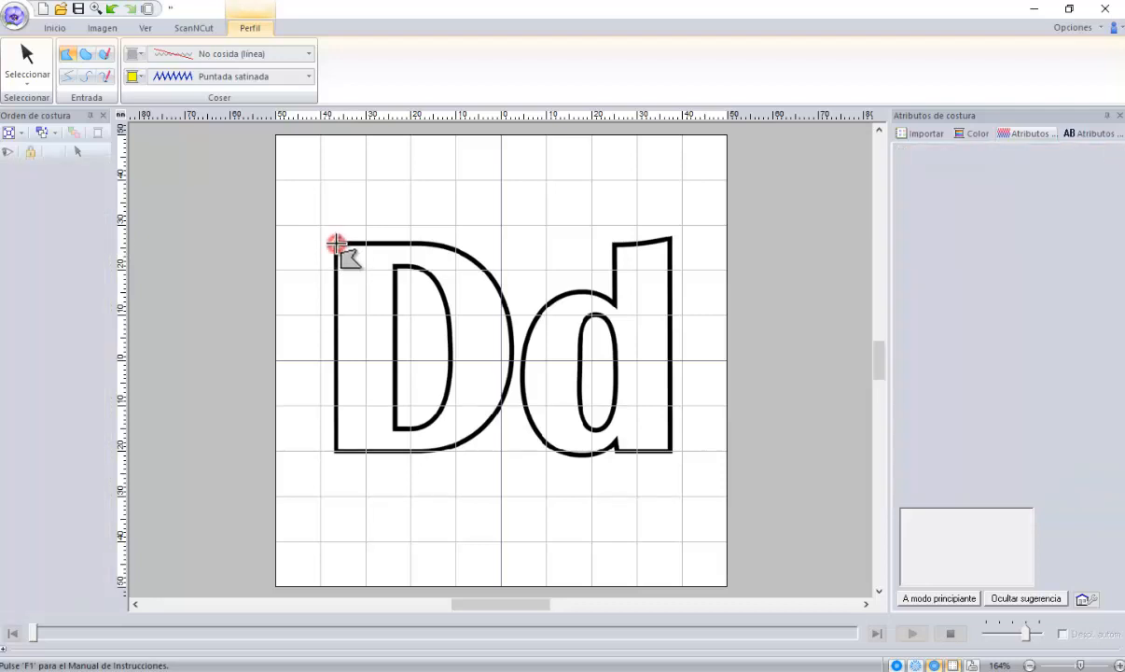
{"action": "left_click", "coordinate": [411, 244]}
{"action": "left_click", "coordinate": [445, 245]}
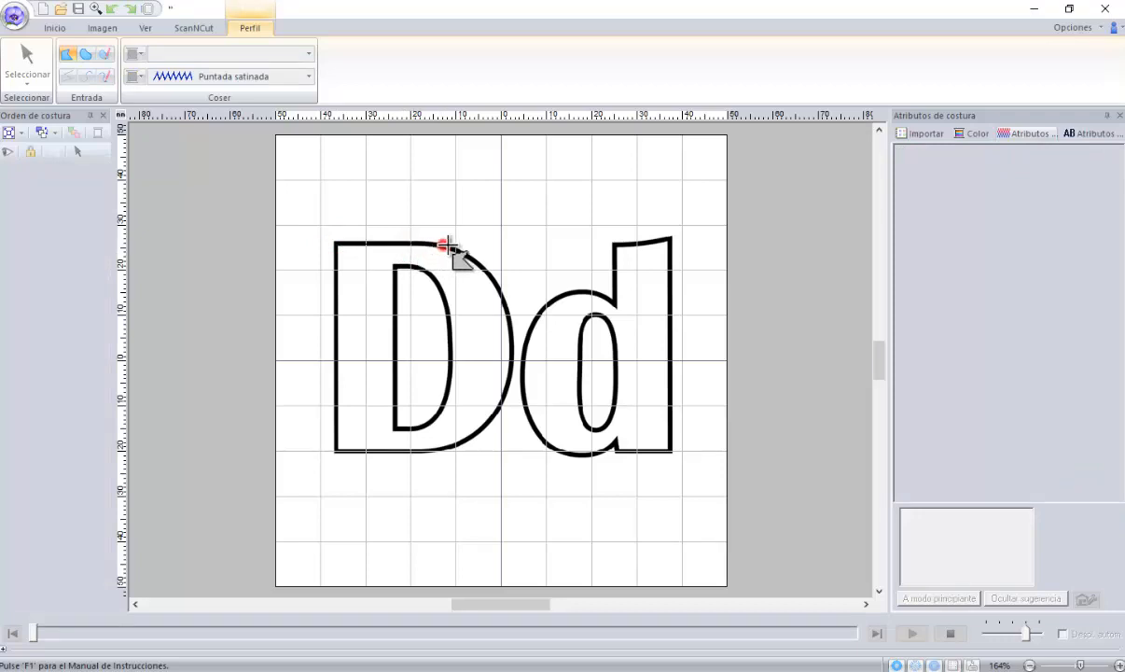
{"action": "left_click", "coordinate": [465, 251]}
{"action": "left_click", "coordinate": [486, 272]}
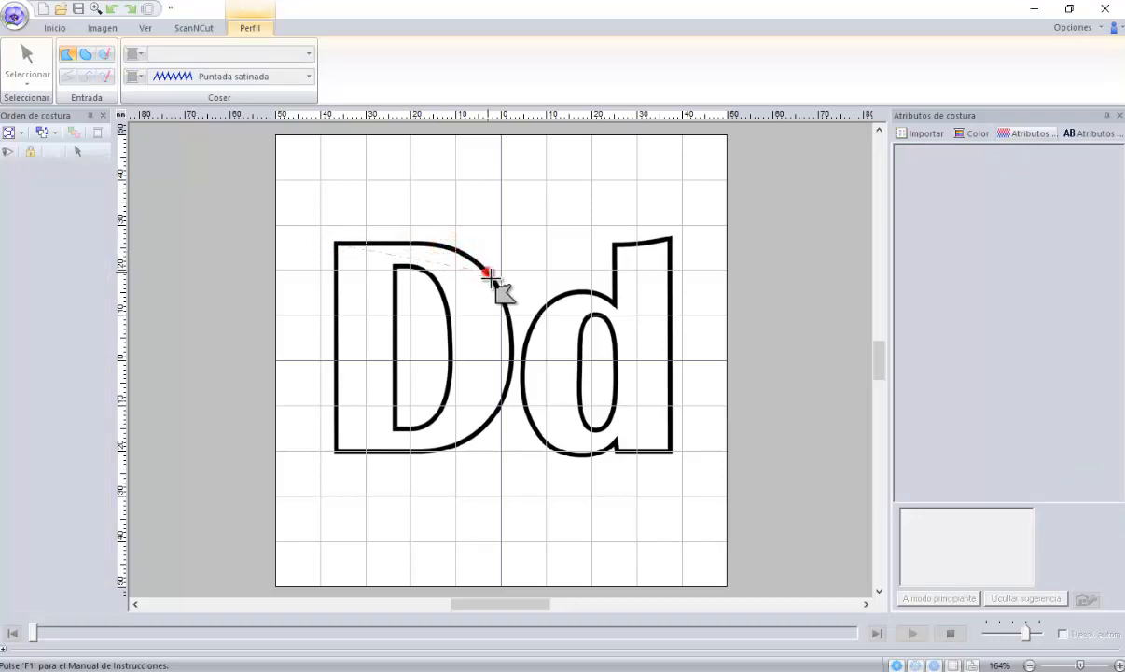
{"action": "left_click", "coordinate": [505, 298]}
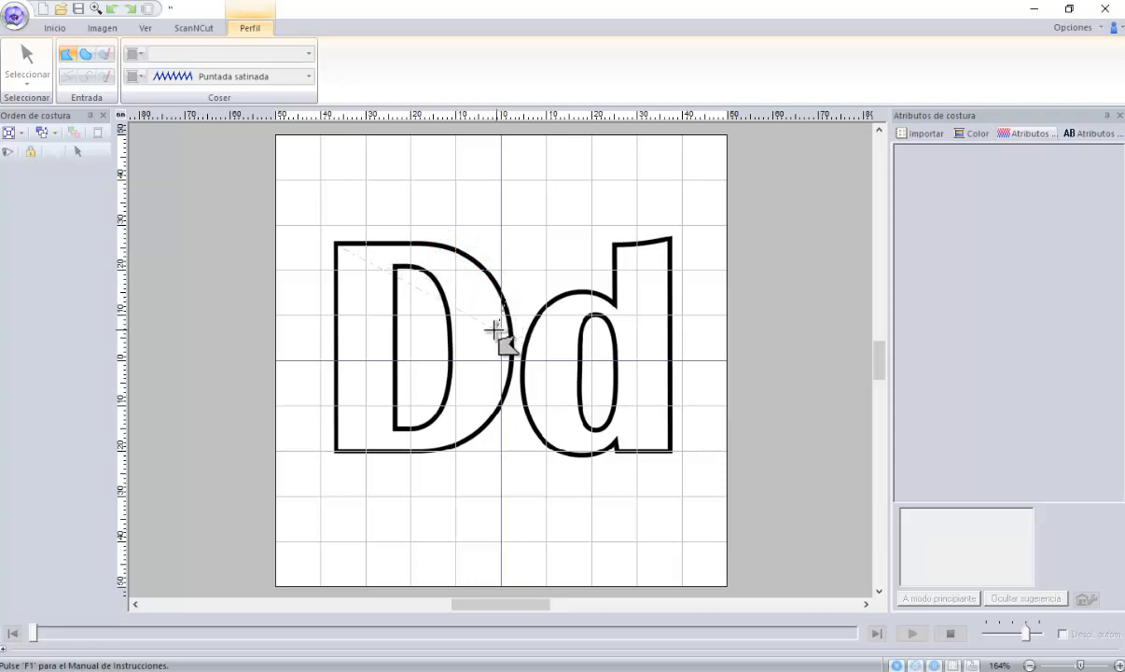
{"action": "left_click", "coordinate": [487, 323]}
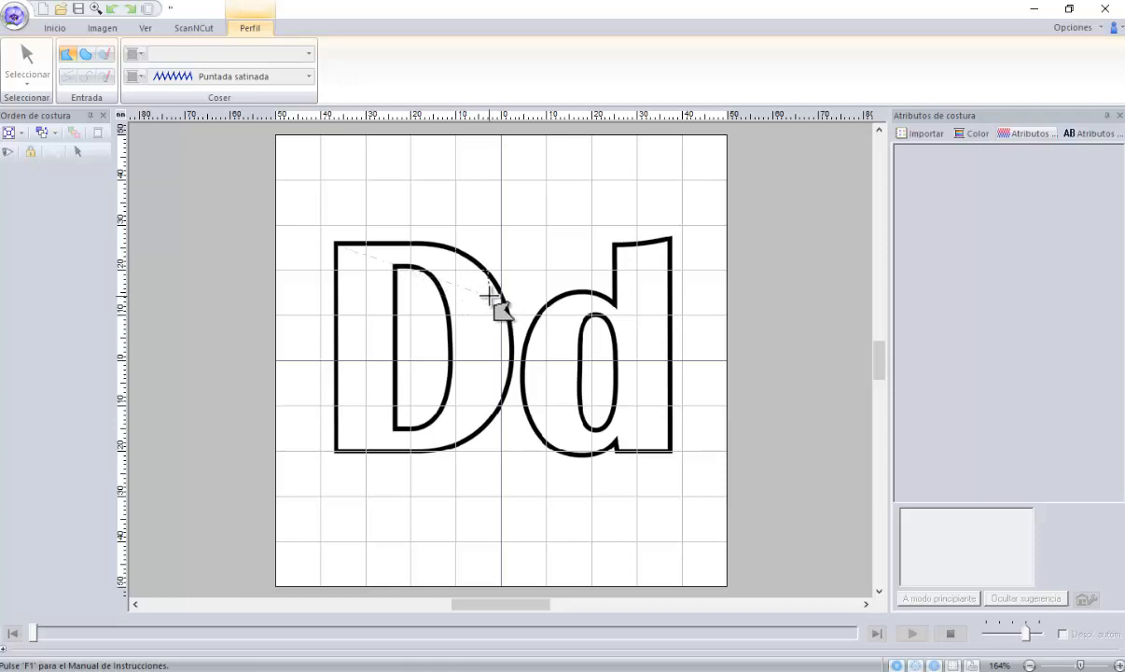
Step: Place one point inside the D's upper curve, and trace the rest of the outline, closing the shape at the lower-left corner
{"action": "left_click", "coordinate": [489, 295]}
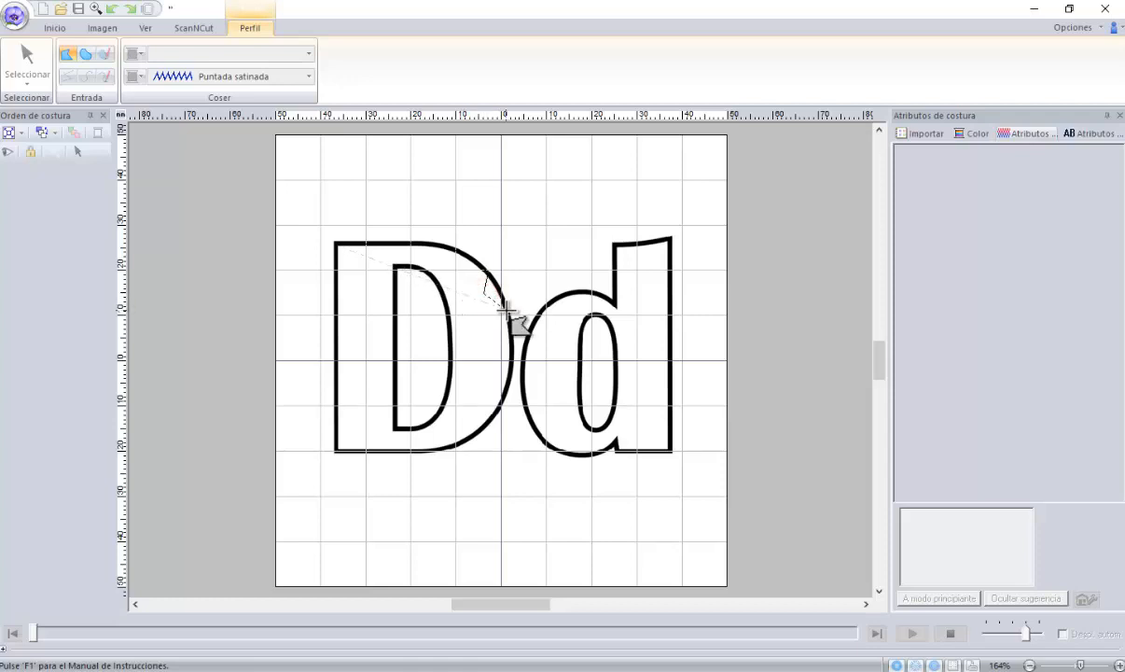
{"action": "left_click", "coordinate": [502, 301]}
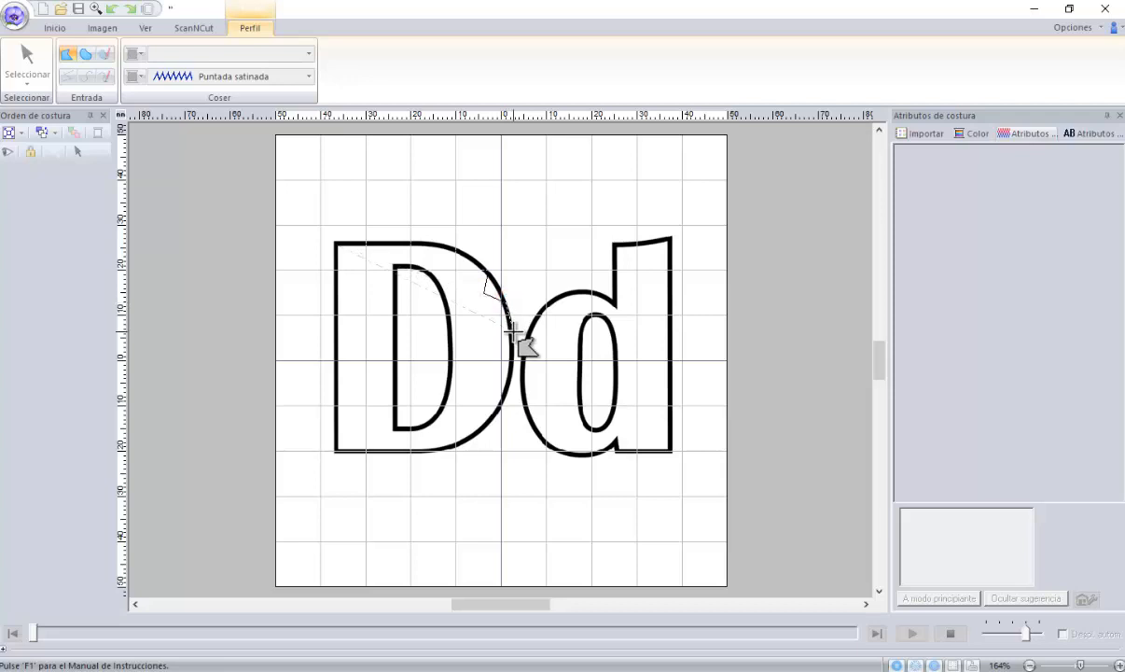
{"action": "left_click", "coordinate": [511, 325]}
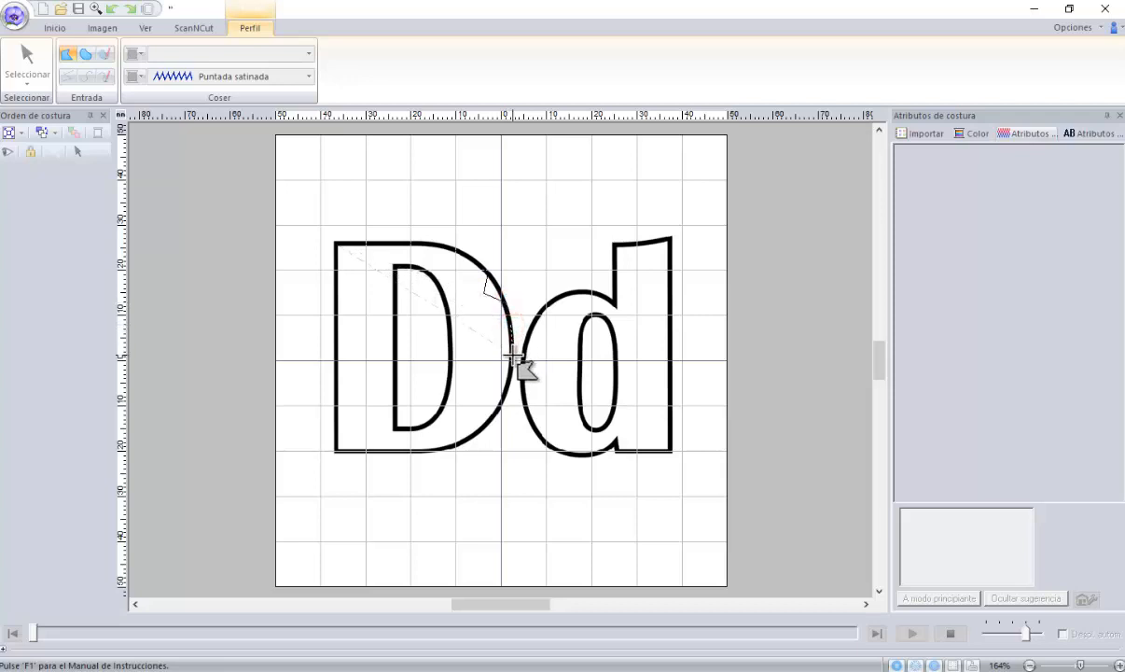
{"action": "left_click", "coordinate": [510, 353]}
{"action": "left_click", "coordinate": [502, 385]}
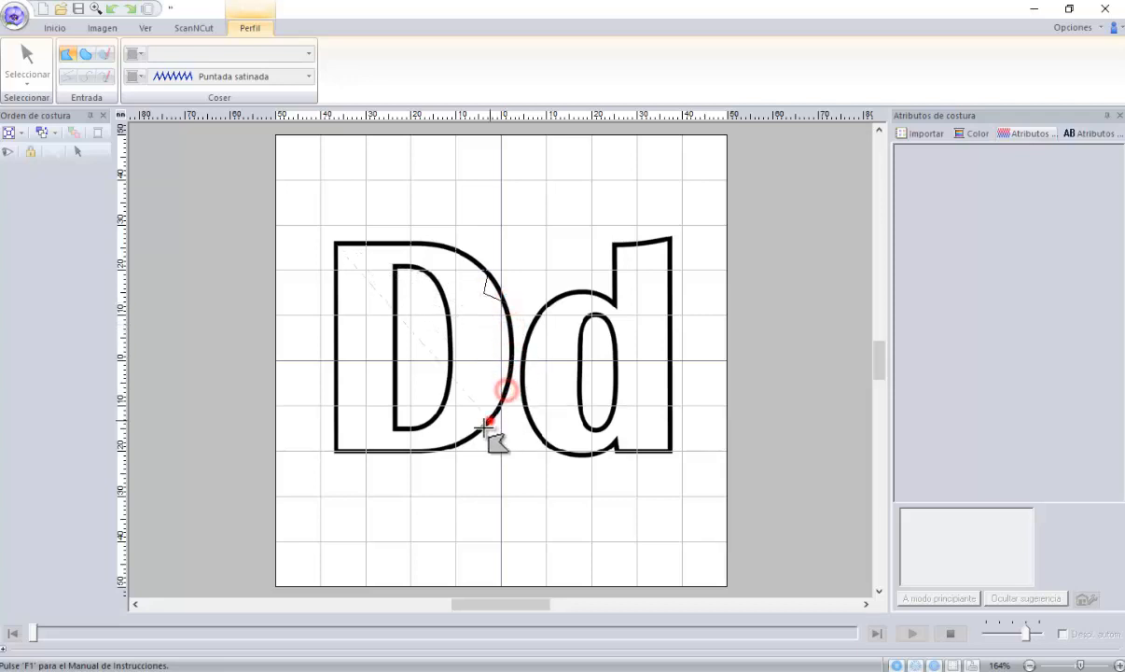
{"action": "left_click", "coordinate": [489, 411]}
{"action": "left_click", "coordinate": [457, 445]}
{"action": "left_click", "coordinate": [434, 450]}
{"action": "left_click", "coordinate": [371, 451]}
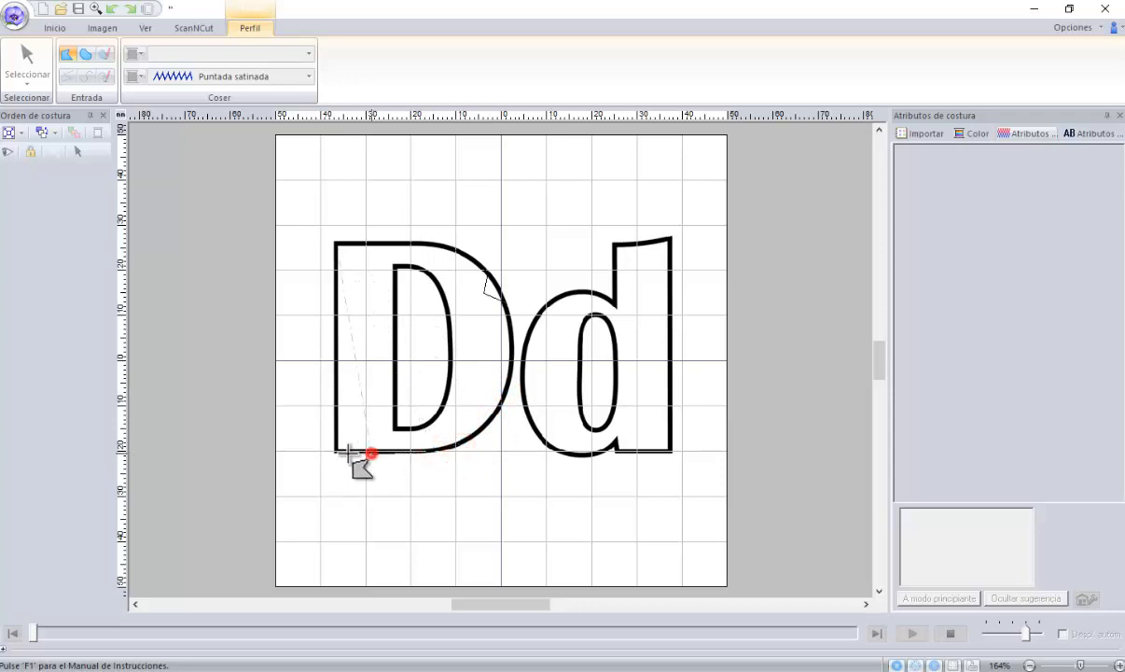
{"action": "left_click", "coordinate": [335, 452]}
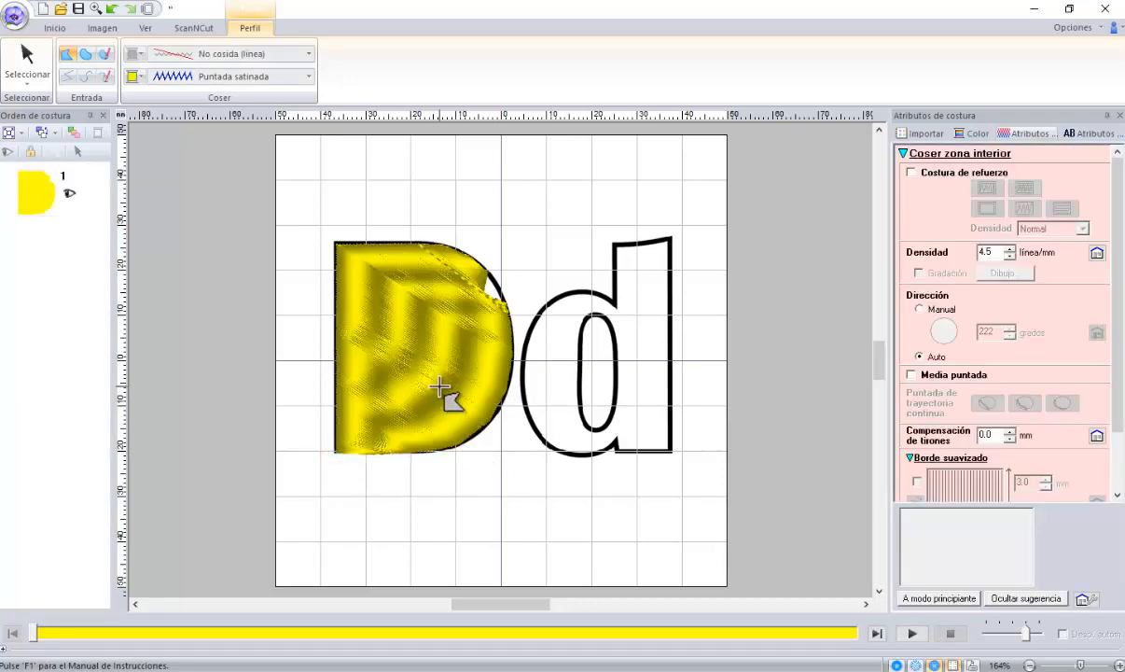
Step: Select the filled D shape and use the Seleccionar punto tool to move its misplaced inner point out to the traced curve
{"action": "left_click", "coordinate": [33, 74]}
{"action": "left_click", "coordinate": [494, 300]}
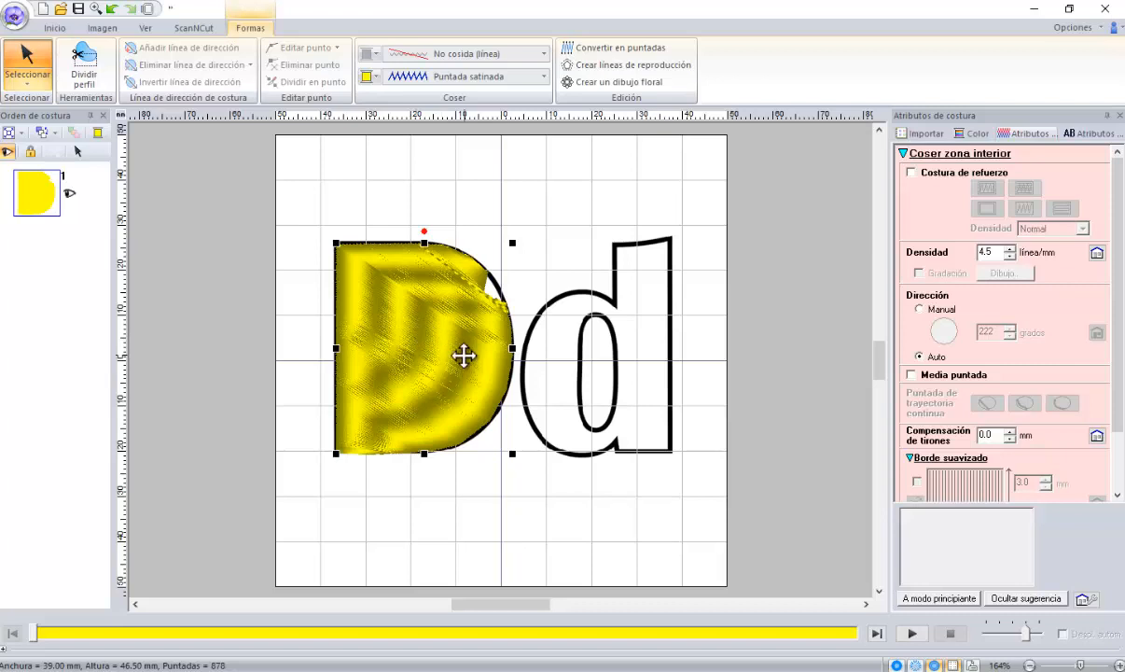
{"action": "left_click", "coordinate": [385, 205]}
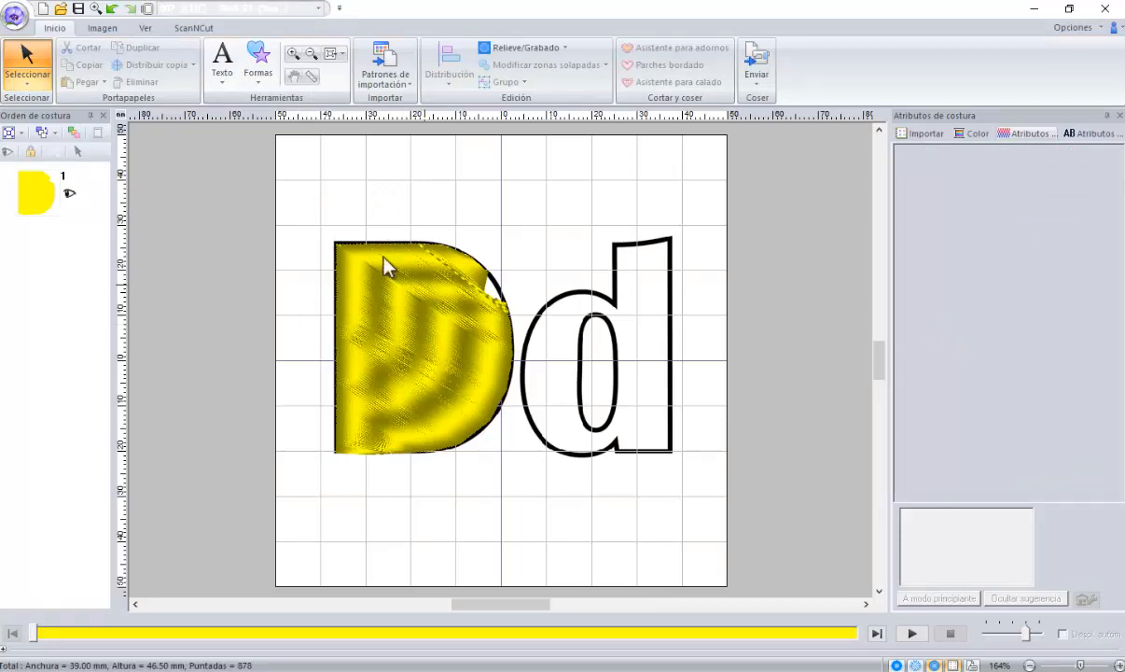
{"action": "left_click", "coordinate": [26, 54]}
{"action": "left_click", "coordinate": [416, 303]}
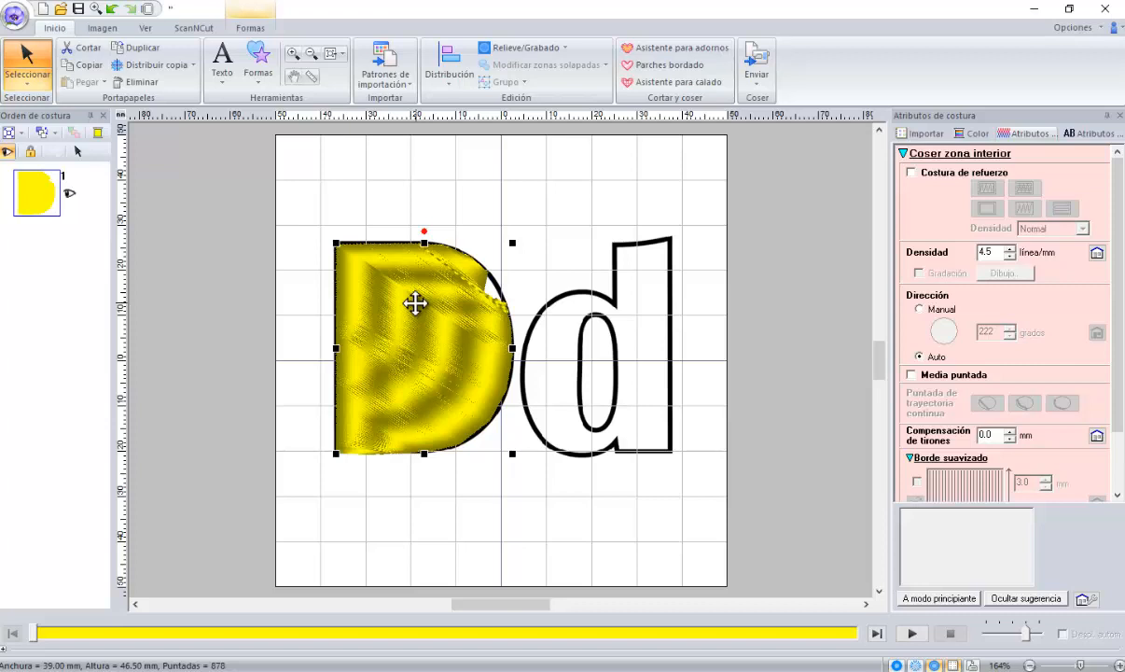
{"action": "left_click", "coordinate": [34, 91]}
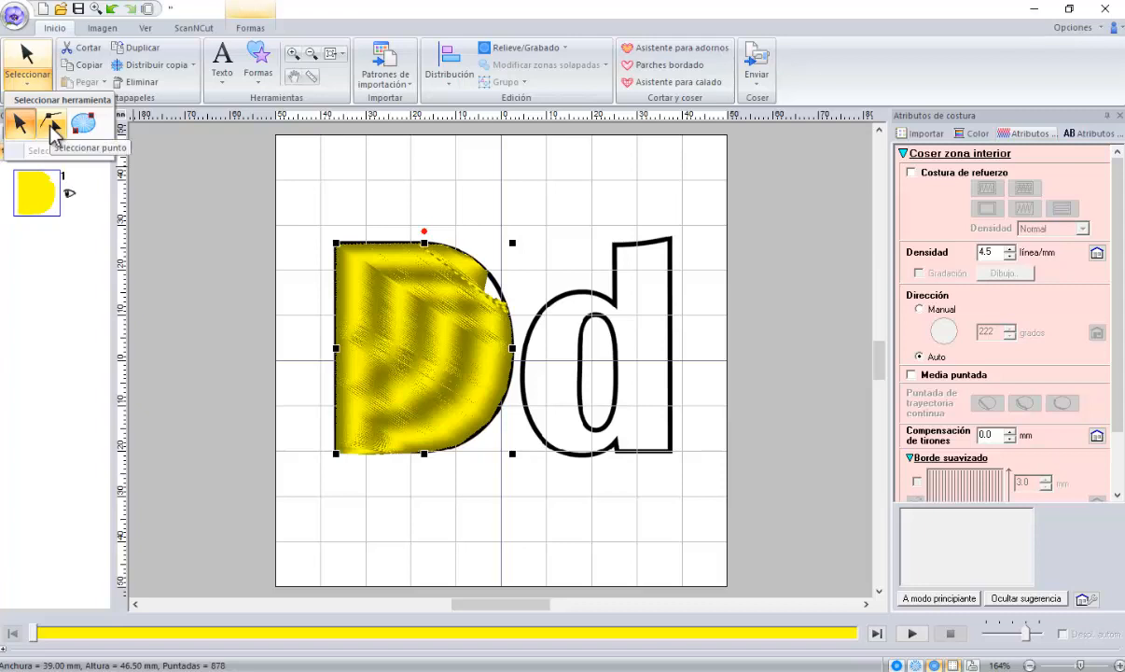
{"action": "left_click", "coordinate": [51, 126]}
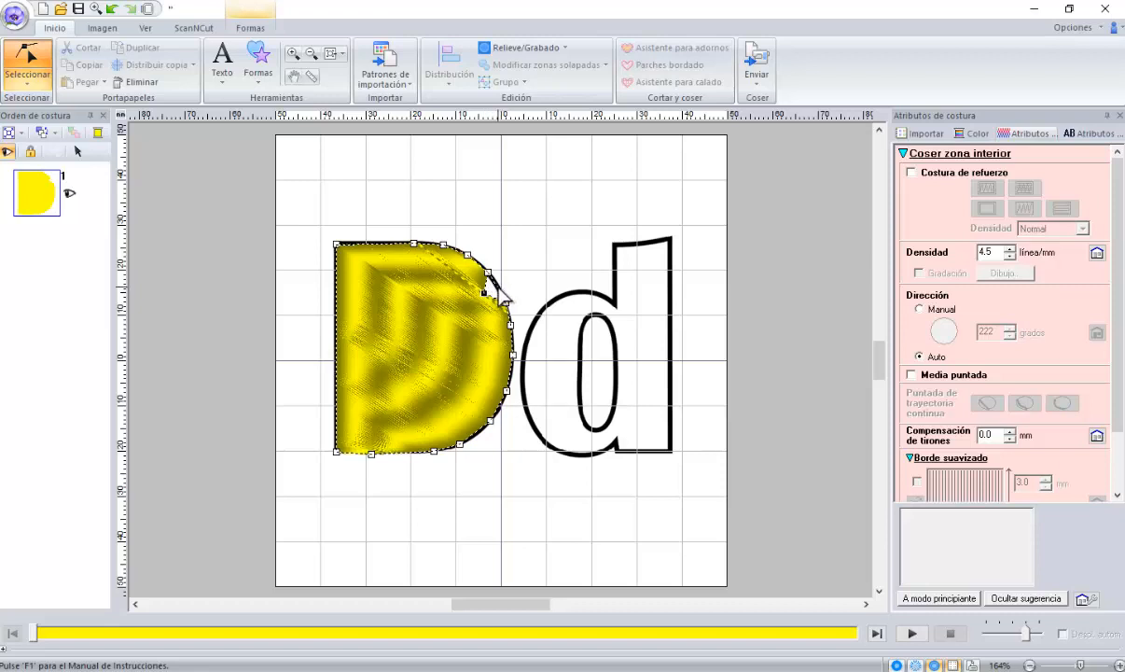
{"action": "left_click_drag", "start_coordinate": [500, 288], "coordinate": [497, 288]}
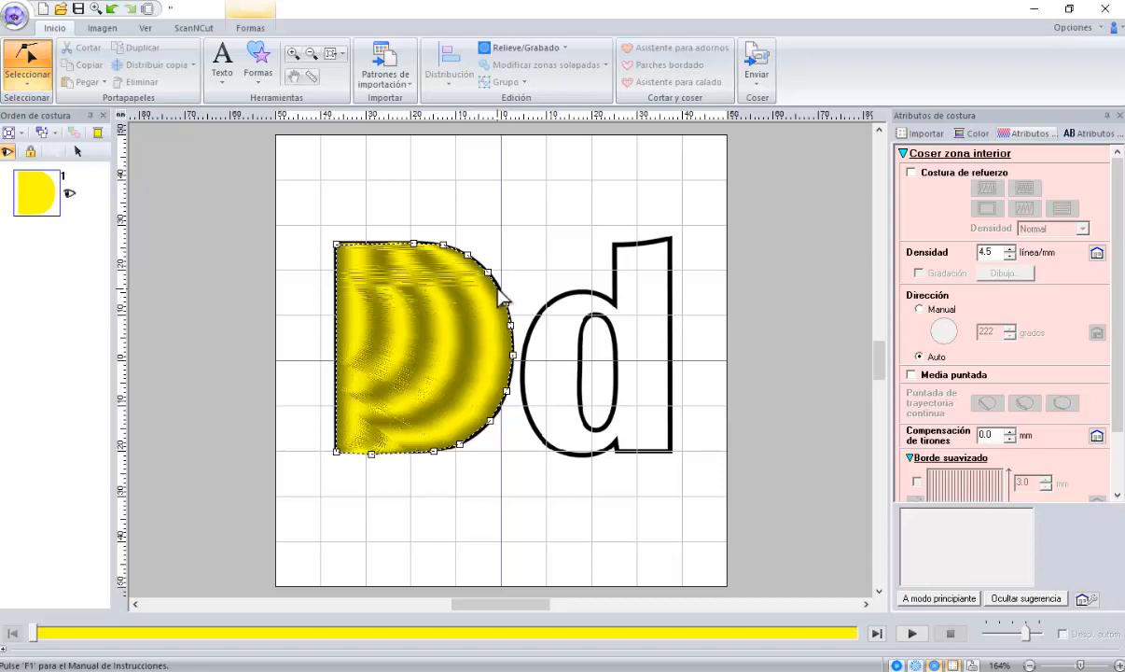
Step: Add extra edit points along the curved right side of the D shape, from the upper curve down to the lower curve
{"action": "left_click", "coordinate": [495, 287]}
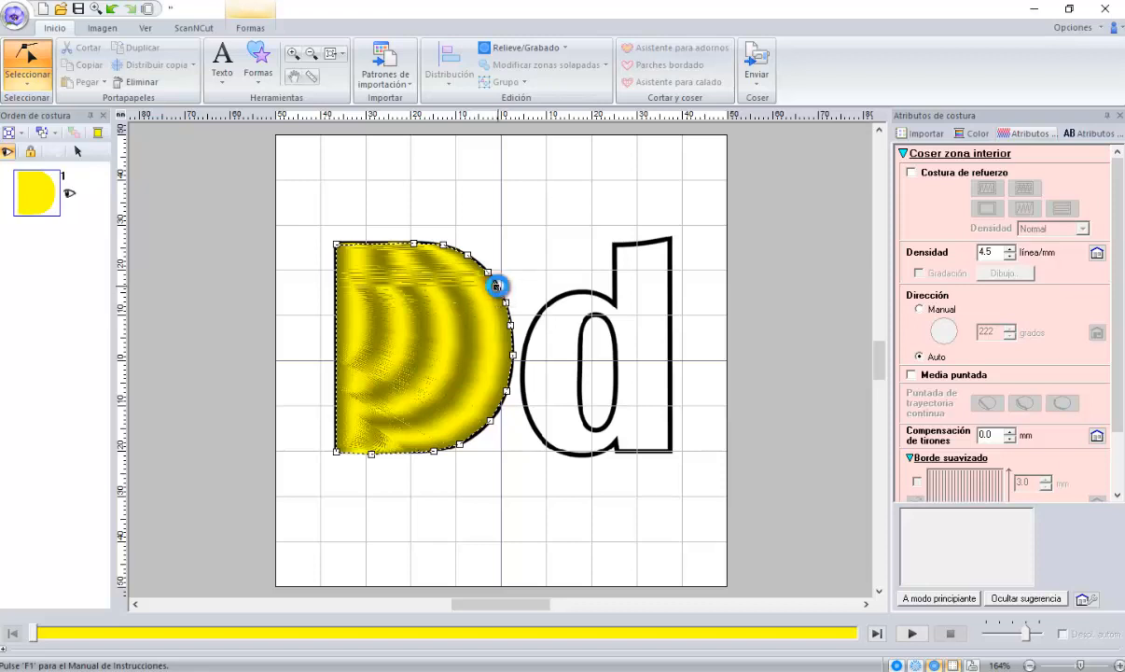
{"action": "left_click", "coordinate": [508, 319]}
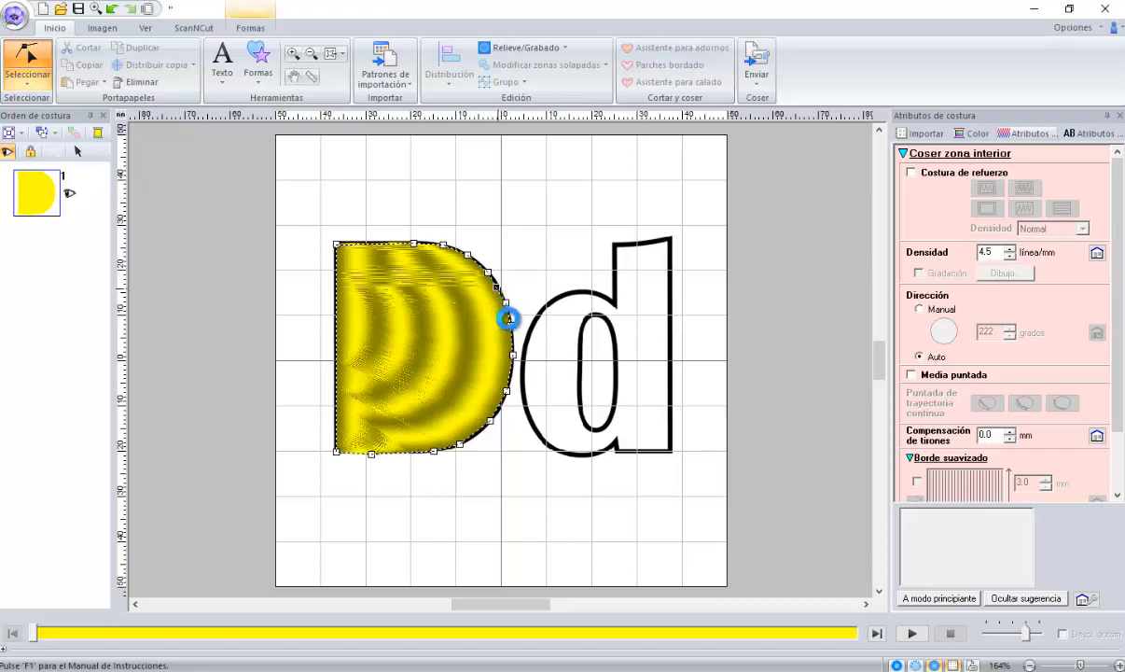
{"action": "left_click", "coordinate": [508, 375]}
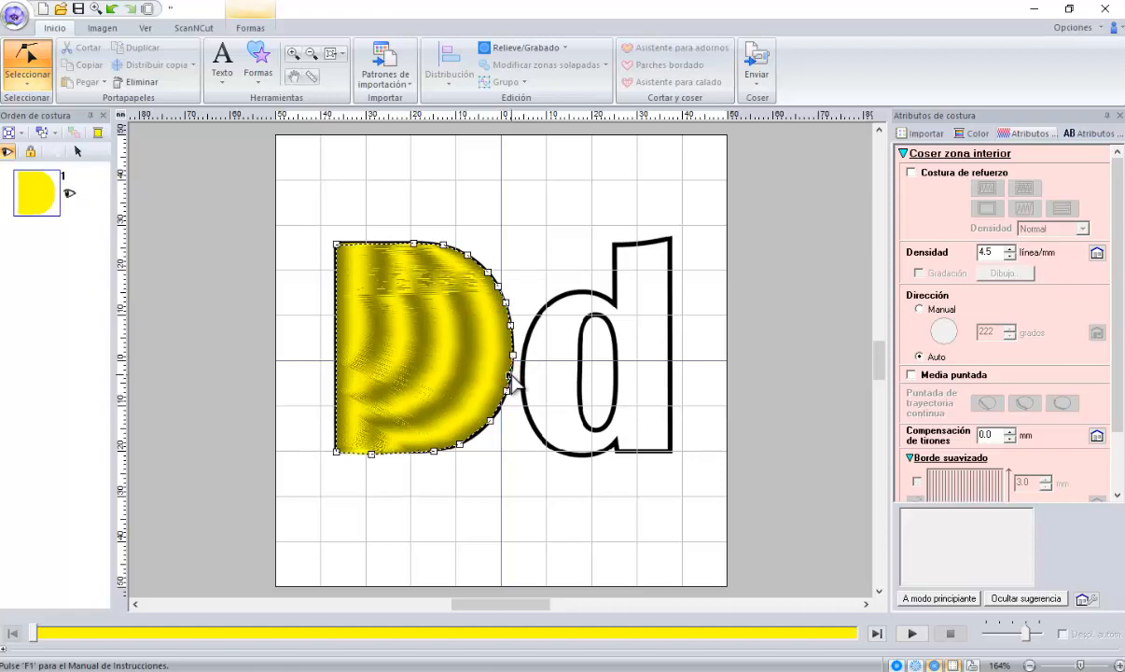
{"action": "left_click", "coordinate": [475, 431]}
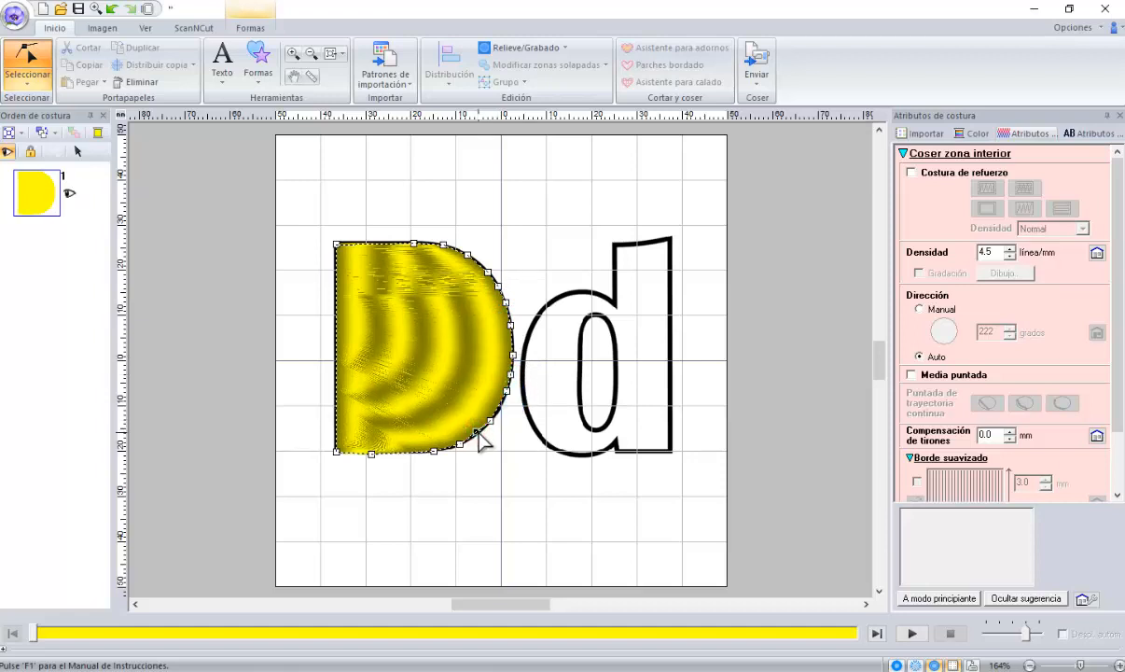
{"action": "left_click", "coordinate": [499, 404]}
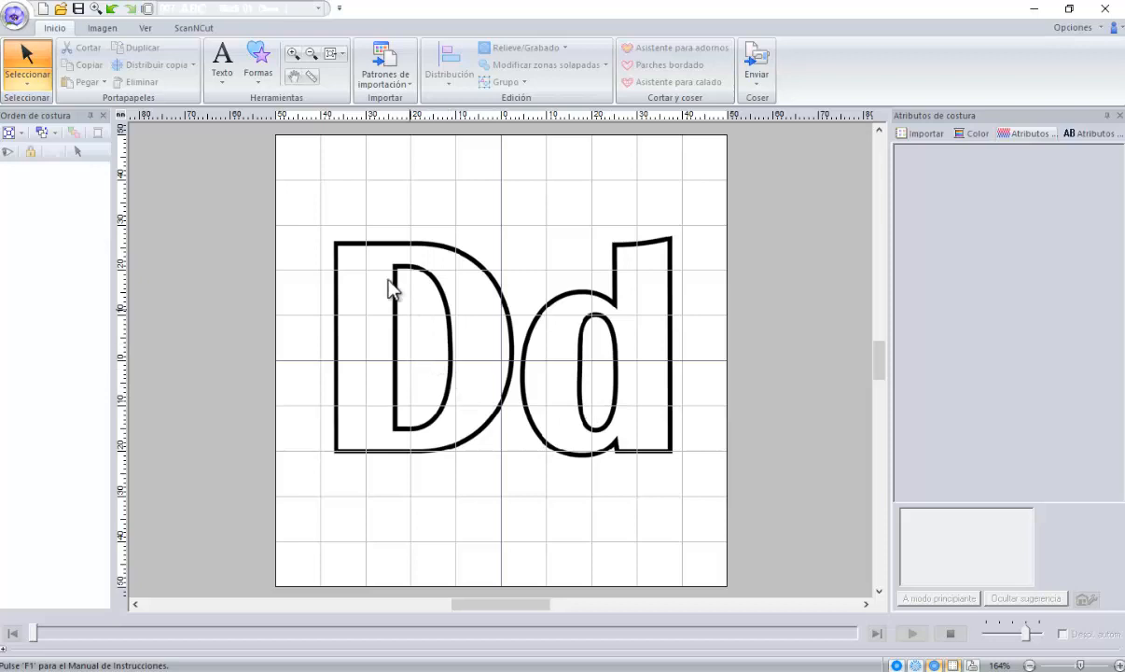
Step: Draw a filled rectangle about 52.5 mm wide and 50.4 mm high over the middle of the Dd template
{"action": "left_click", "coordinate": [259, 67]}
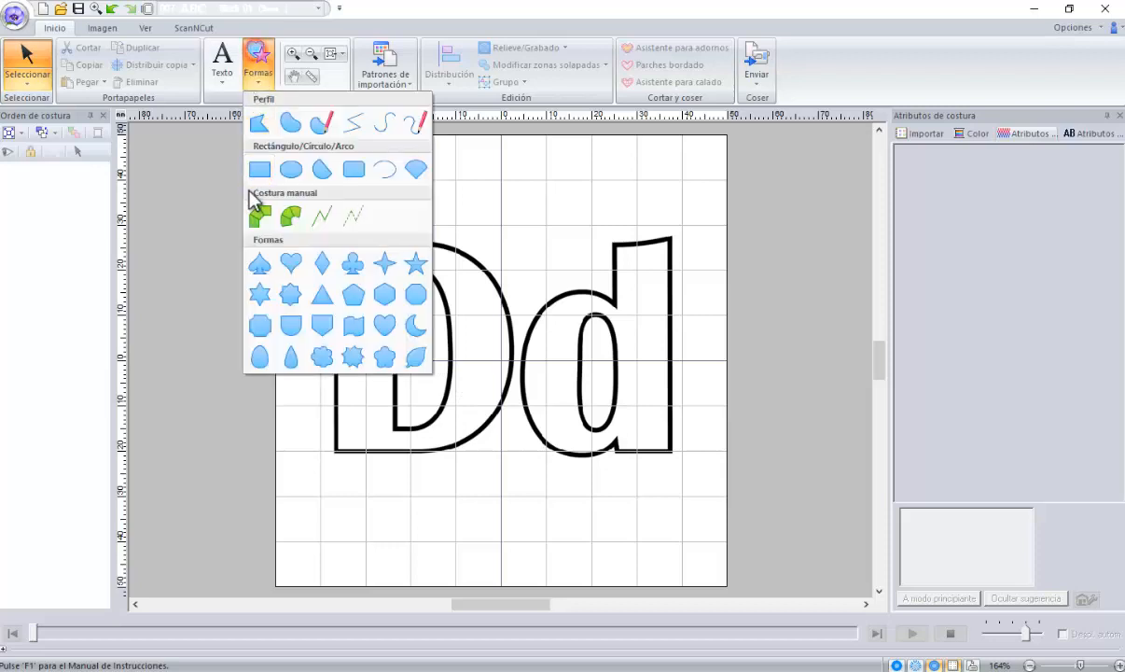
{"action": "left_click", "coordinate": [260, 169]}
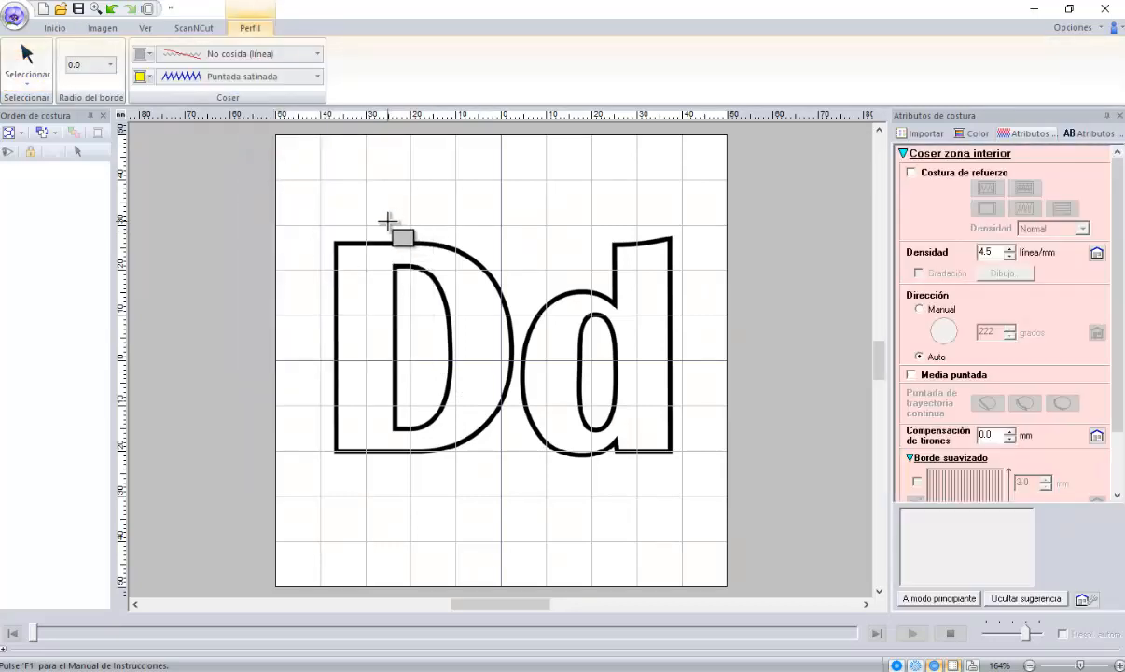
{"action": "left_click", "coordinate": [387, 221]}
{"action": "left_click_drag", "start_coordinate": [398, 268], "coordinate": [557, 430]}
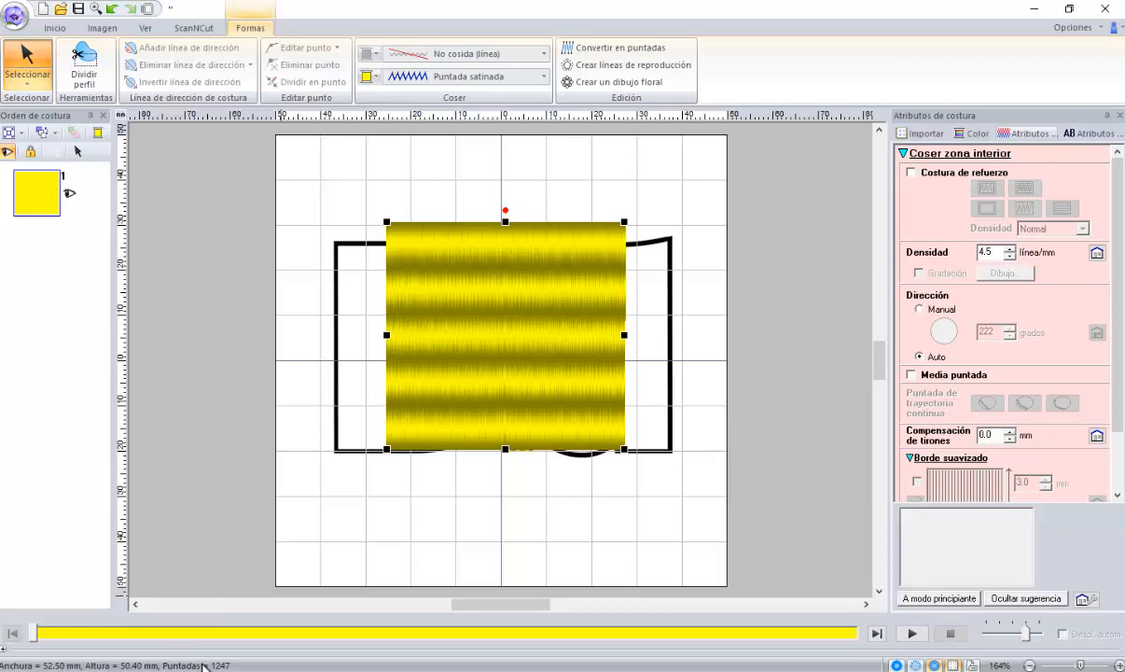
Step: Compare the width, height and stitch count for the selected rectangle with the totals when nothing is selected
{"action": "left_click", "coordinate": [354, 512]}
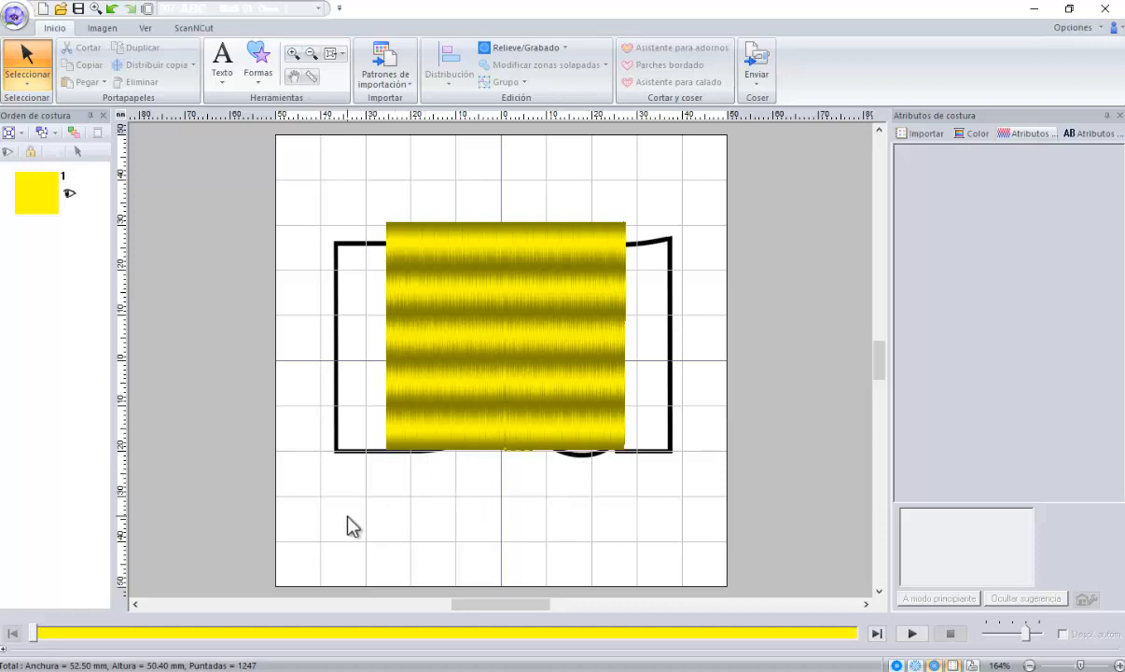
{"action": "left_click", "coordinate": [501, 357]}
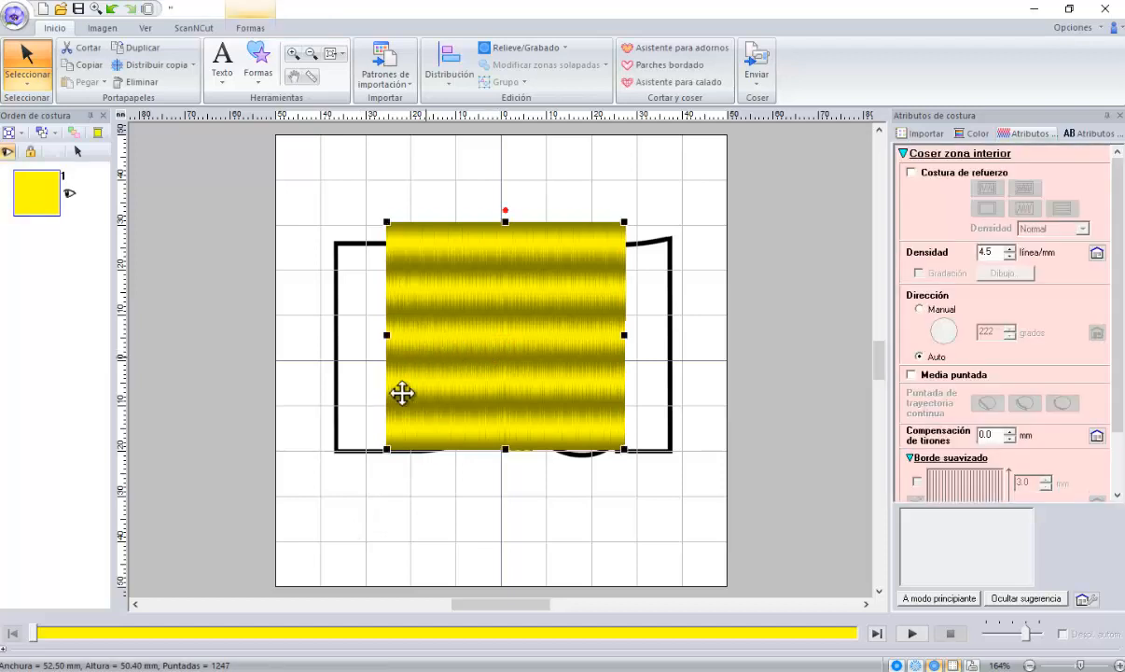
{"action": "left_click", "coordinate": [403, 513]}
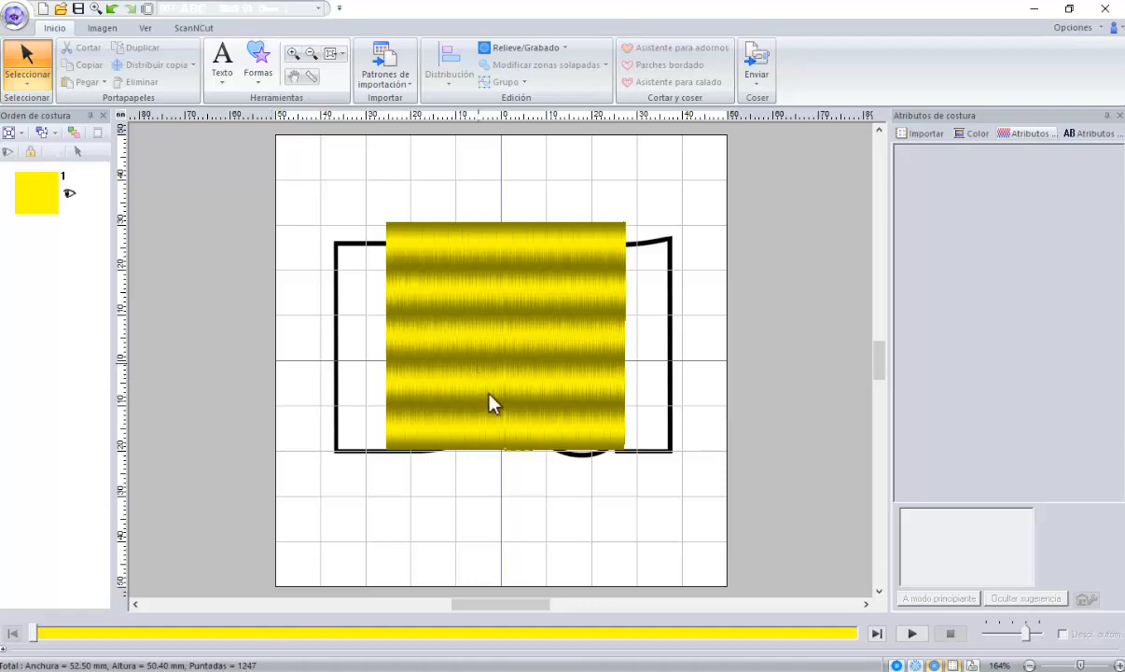
{"action": "left_click", "coordinate": [528, 372]}
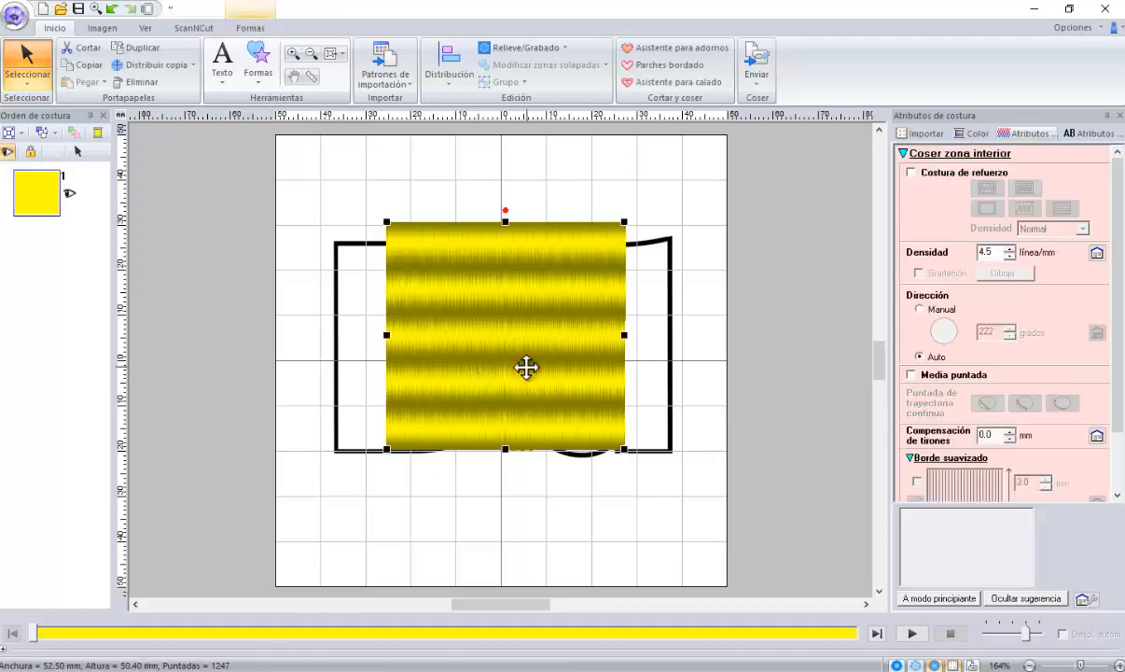
{"action": "left_click", "coordinate": [486, 449]}
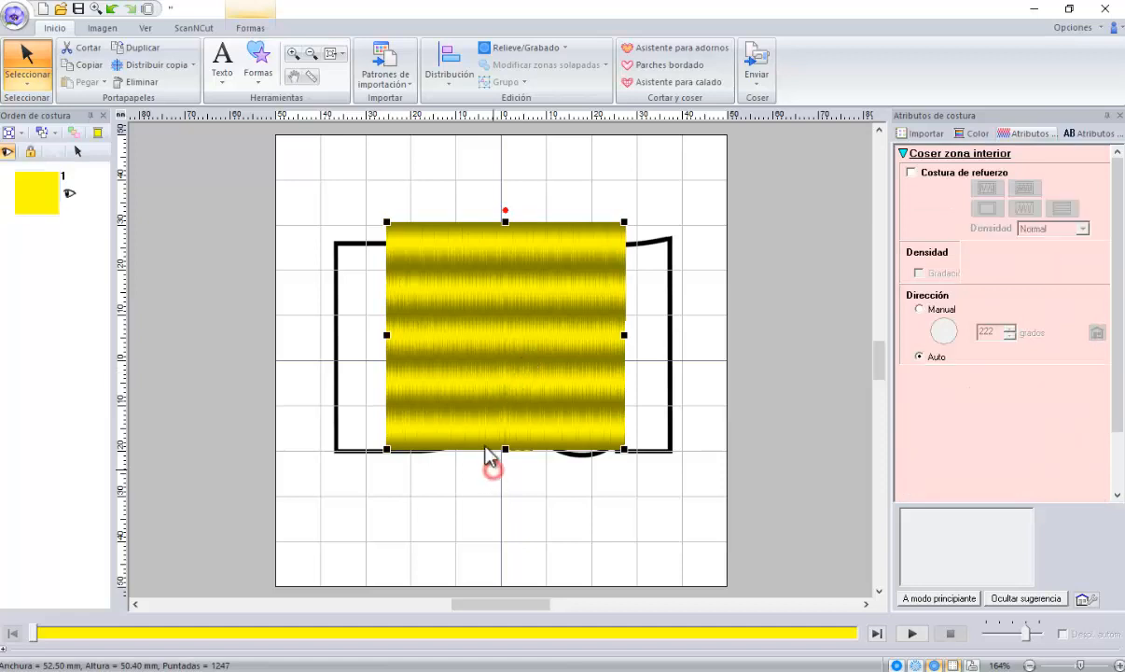
Step: Draw a second rectangle about 13.1 mm wide and 15.1 mm high below the large one, and leave it deselected
{"action": "left_click", "coordinate": [260, 60]}
{"action": "left_click", "coordinate": [263, 169]}
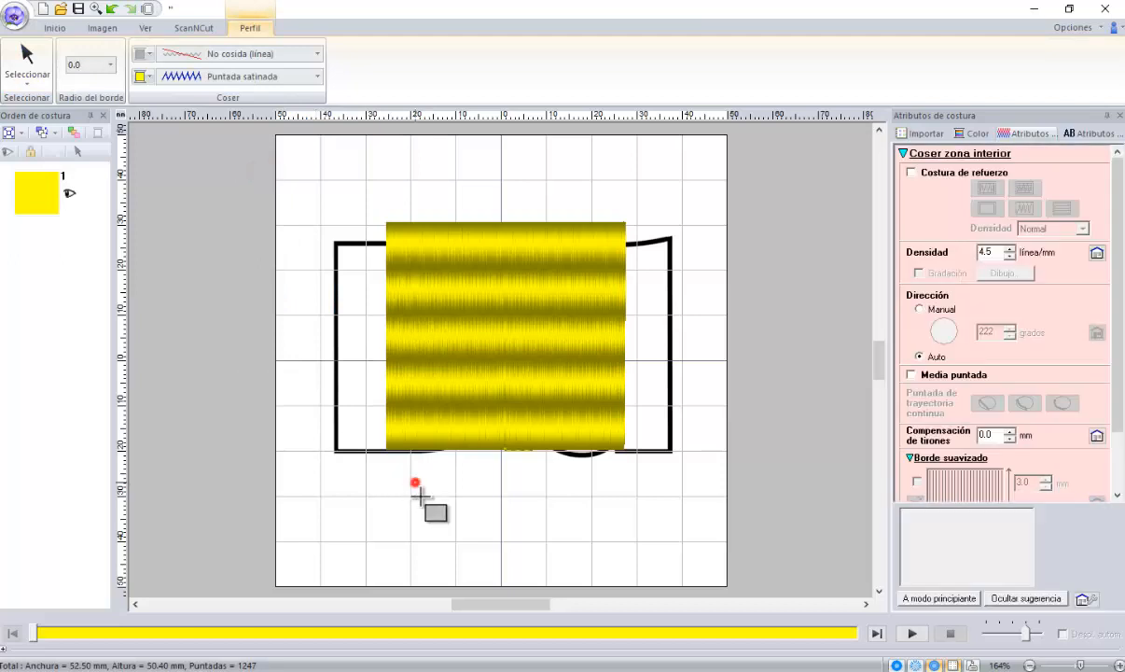
{"action": "left_click_drag", "start_coordinate": [415, 482], "coordinate": [475, 549]}
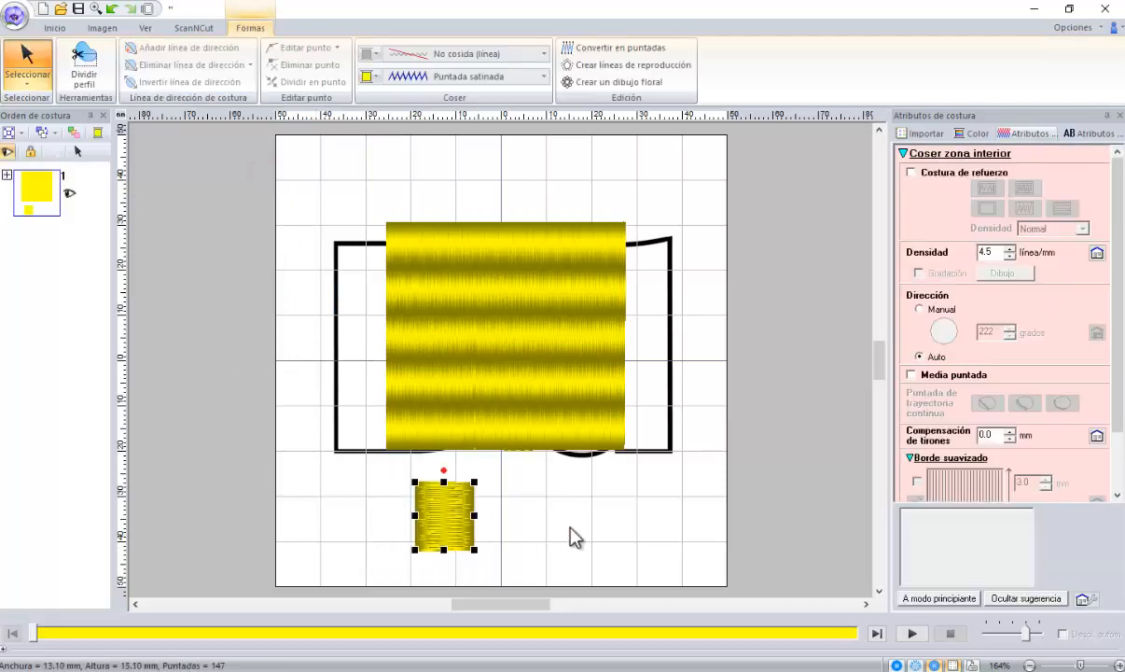
{"action": "left_click", "coordinate": [569, 527]}
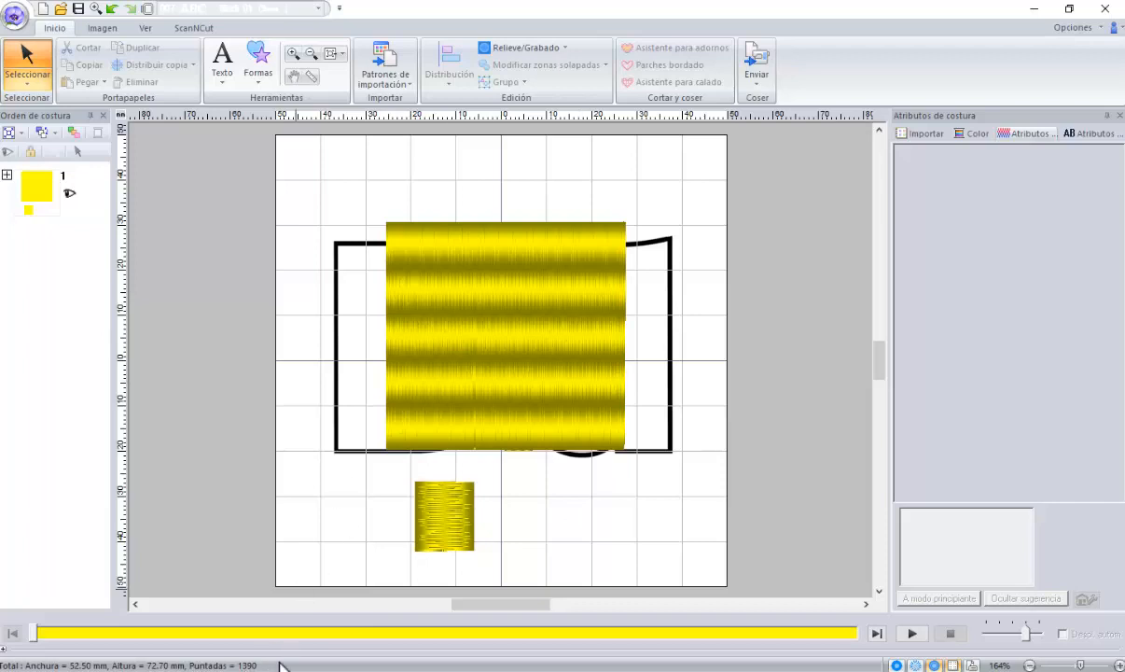
Step: Check the width, height and stitch count of each rectangle in turn, and delete the small lower rectangle
{"action": "left_click", "coordinate": [434, 525]}
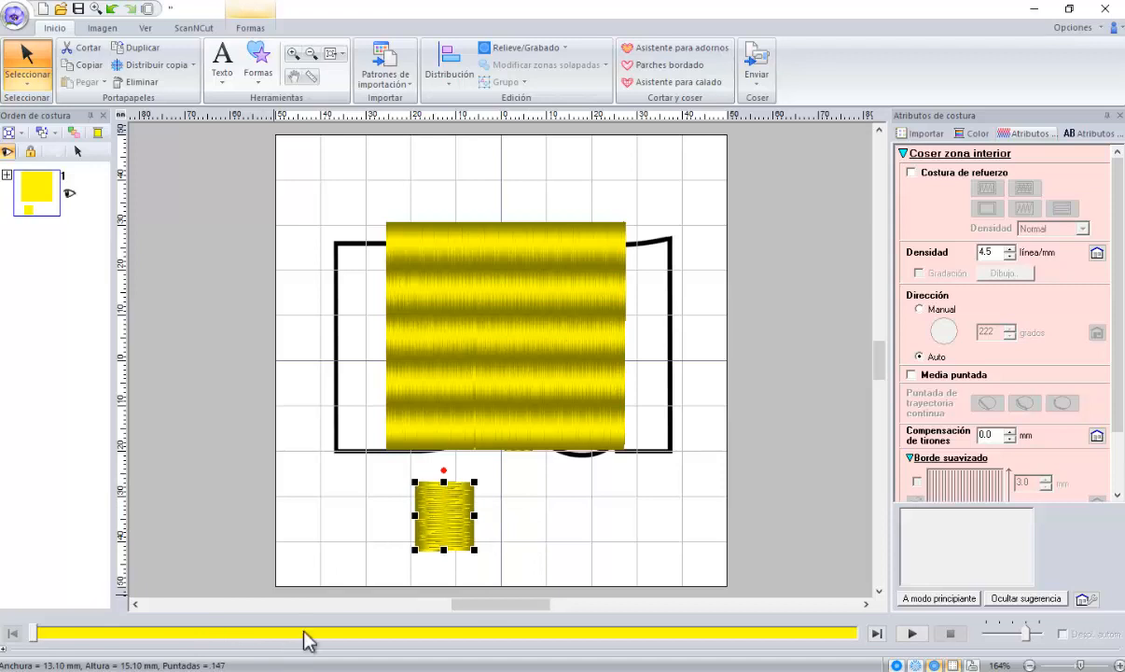
{"action": "left_click", "coordinate": [494, 360]}
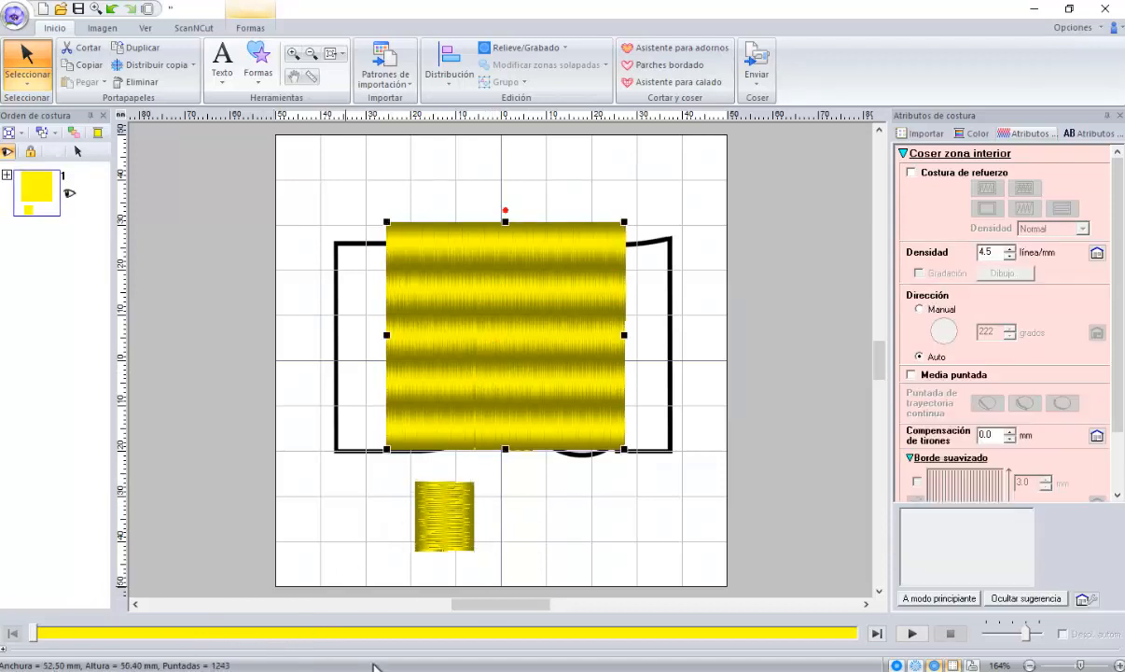
{"action": "left_click", "coordinate": [454, 530]}
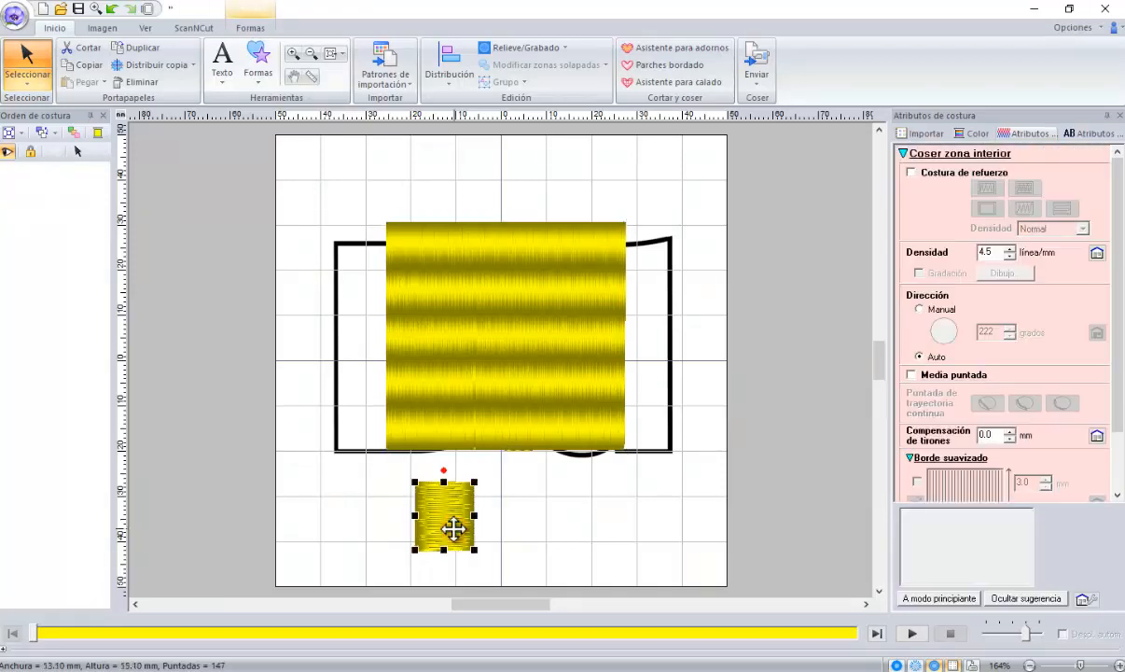
{"action": "key", "text": "Delete"}
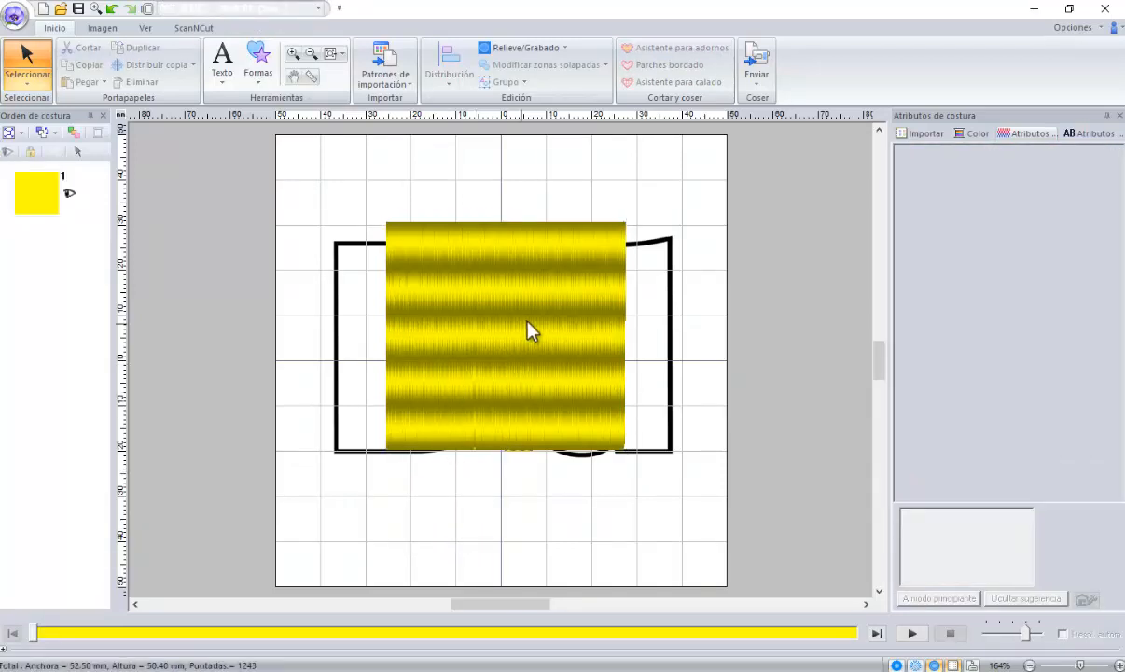
Step: Enlarge the remaining rectangle to about 79.9 mm wide and 76.7 mm high, shifting it up and left so it fits the design page
{"action": "left_click", "coordinate": [501, 343]}
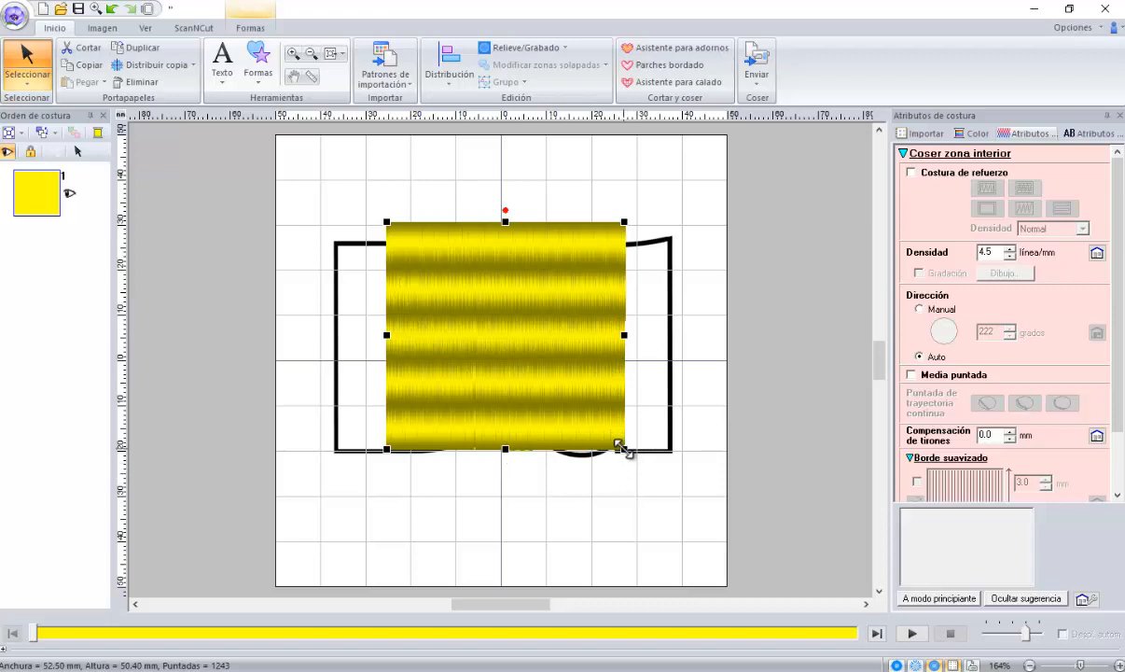
{"action": "left_click_drag", "start_coordinate": [622, 446], "coordinate": [709, 528]}
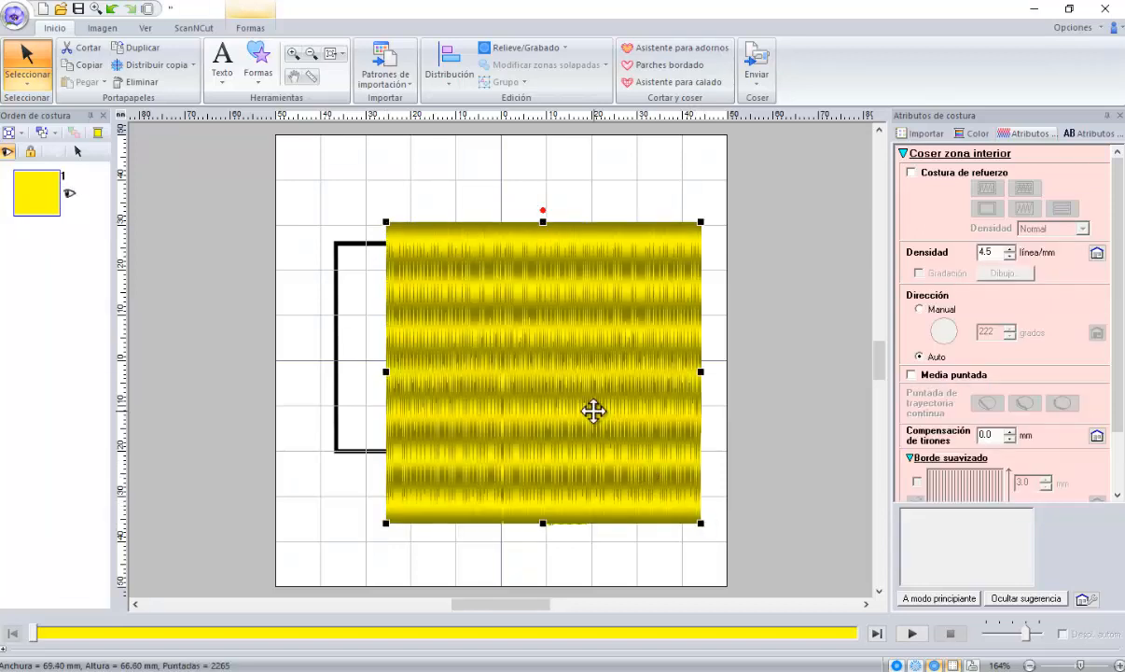
{"action": "left_click_drag", "start_coordinate": [592, 411], "coordinate": [529, 377]}
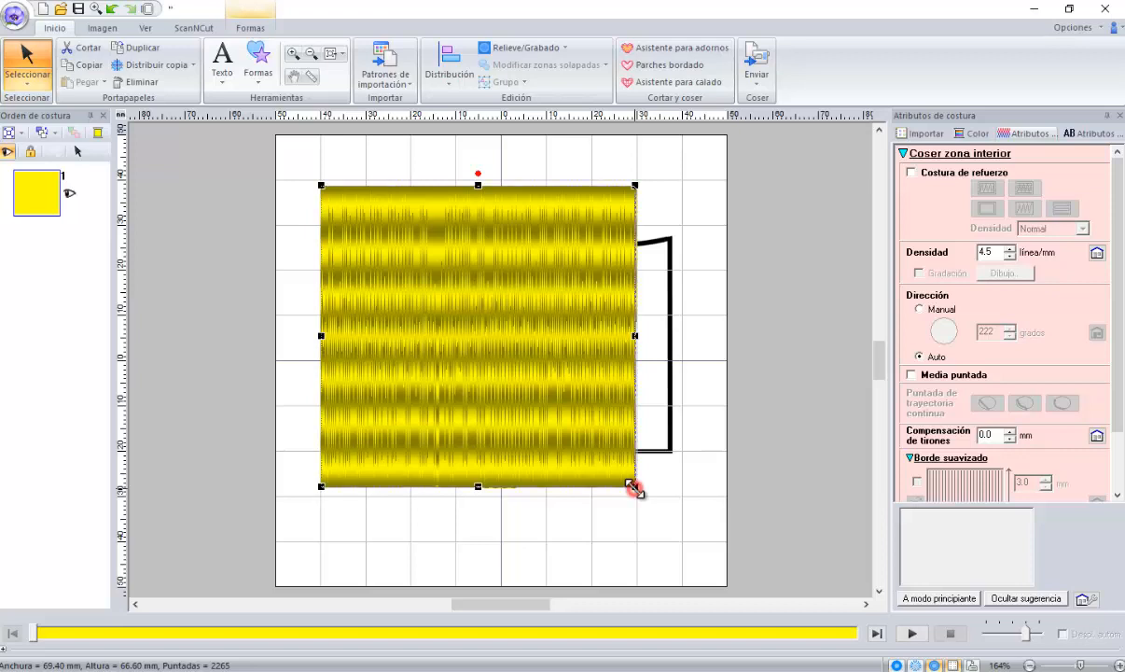
{"action": "left_click_drag", "start_coordinate": [638, 488], "coordinate": [685, 537]}
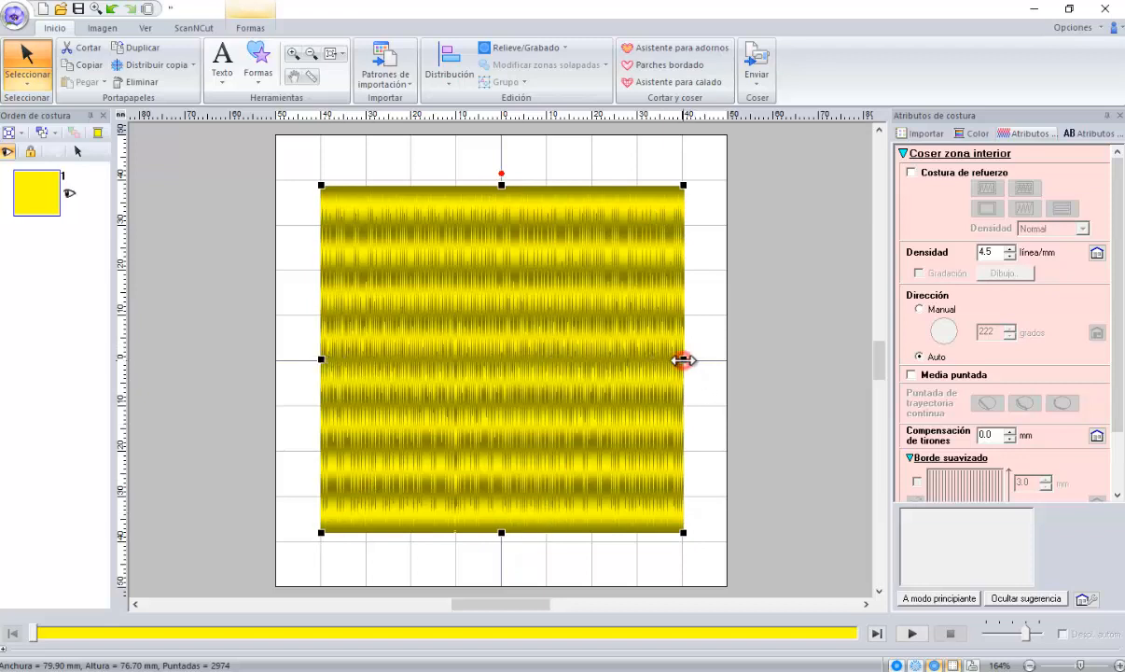
Step: Reduce the rectangle to about 64.8 mm wide and 41.7 mm high, and place it over the middle of the Dd template
{"action": "left_click_drag", "start_coordinate": [682, 358], "coordinate": [615, 356]}
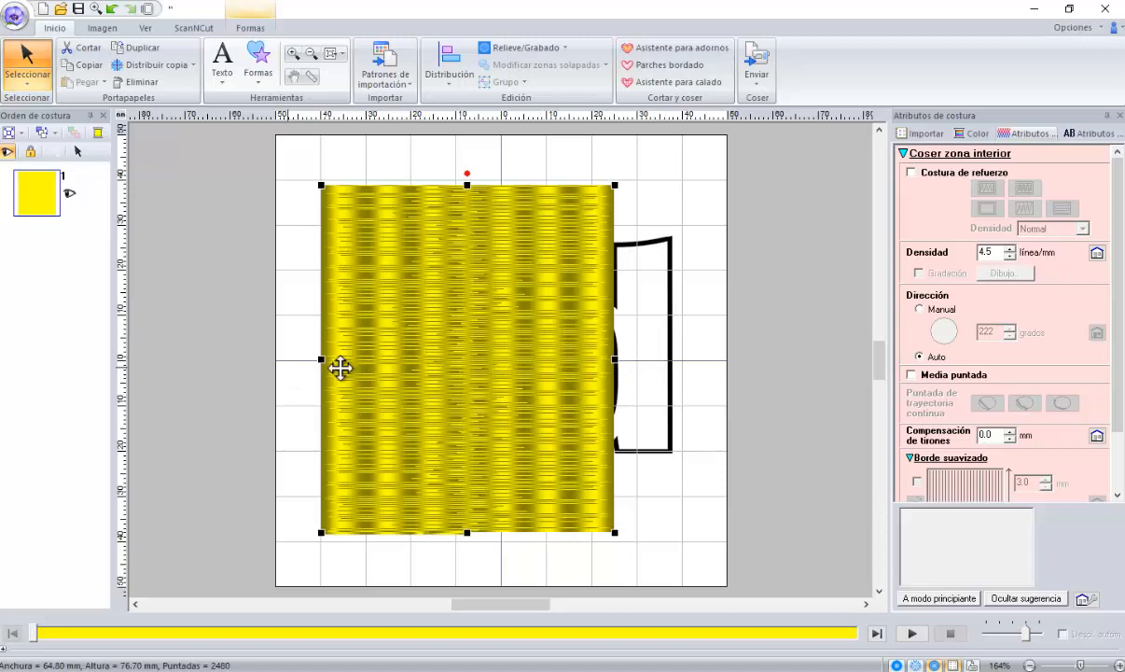
{"action": "left_click_drag", "start_coordinate": [467, 533], "coordinate": [476, 374]}
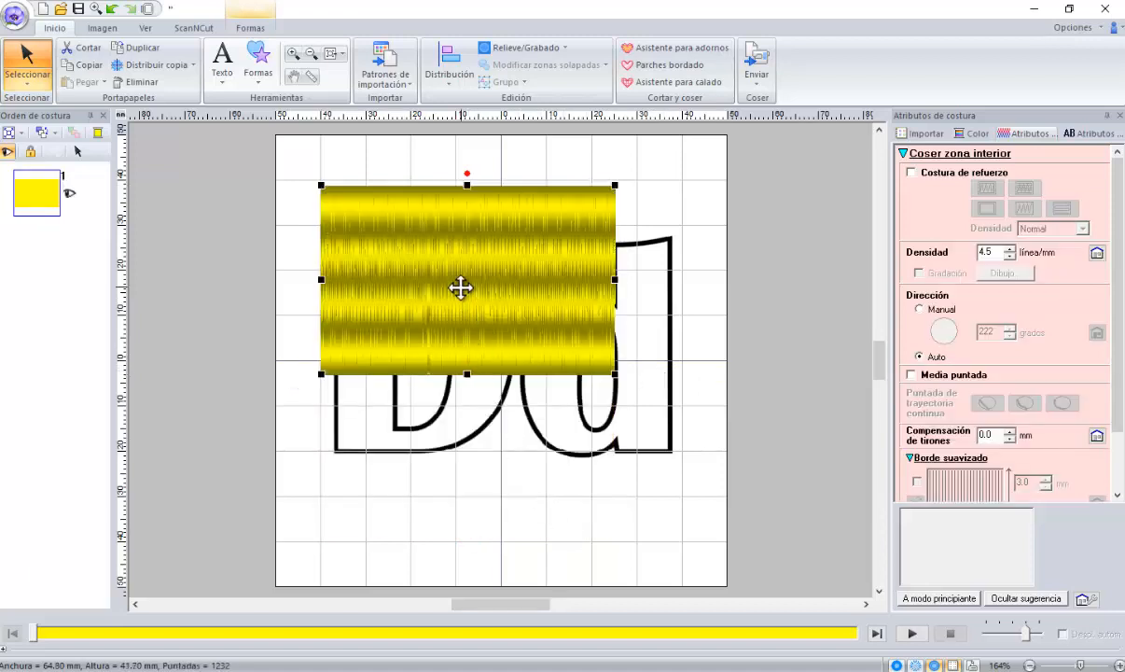
{"action": "left_click_drag", "start_coordinate": [462, 289], "coordinate": [495, 337]}
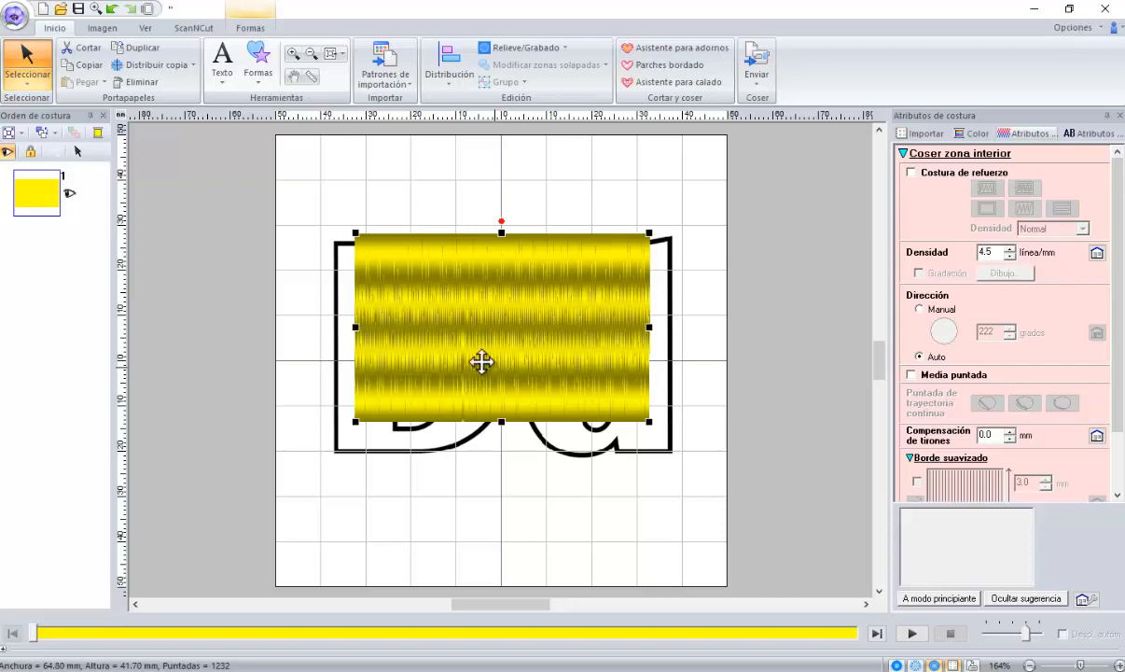
Step: Set the rectangle's width to exactly 80 mm with proportions kept, and preview the new size
{"action": "left_click", "coordinate": [453, 82]}
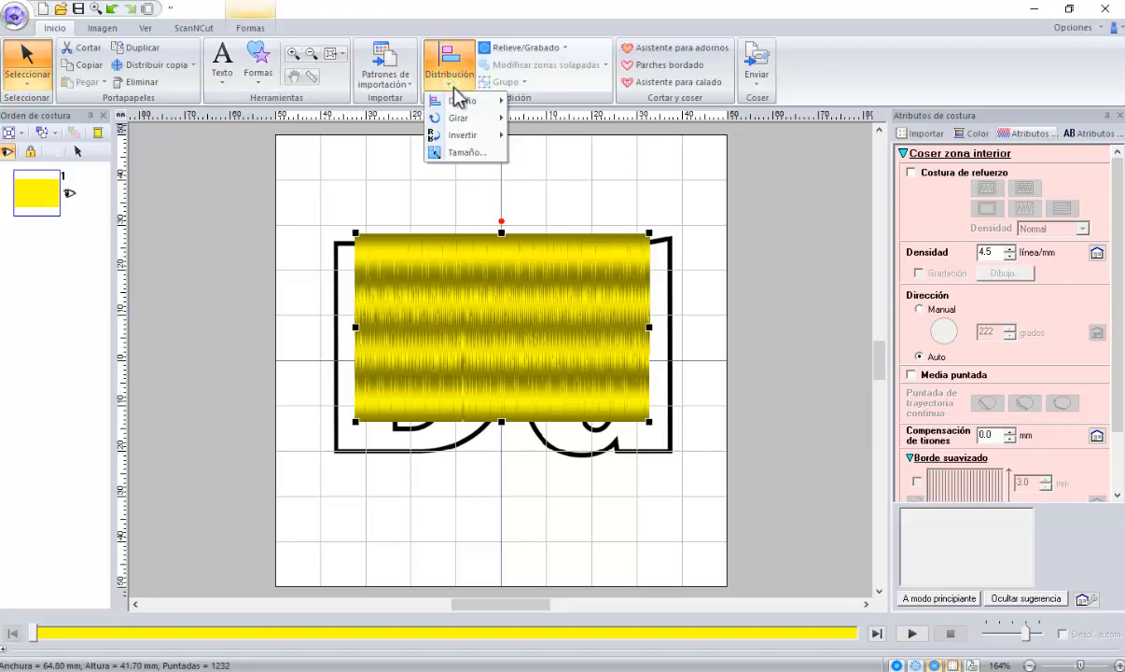
{"action": "left_click", "coordinate": [457, 153]}
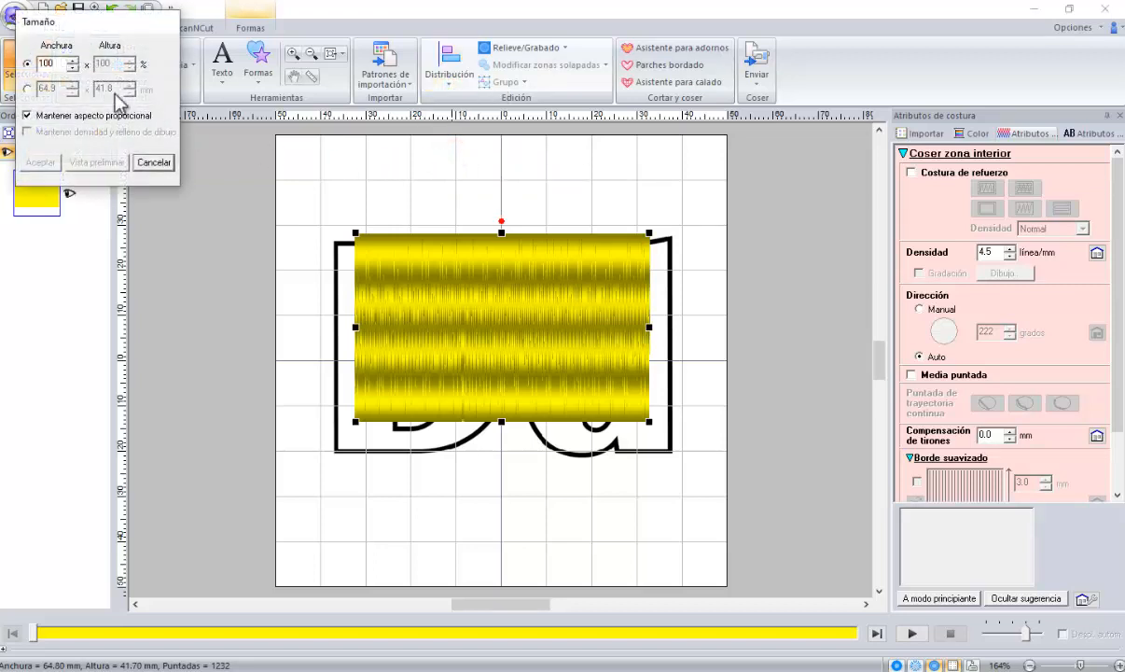
{"action": "left_click_drag", "start_coordinate": [101, 25], "coordinate": [210, 37]}
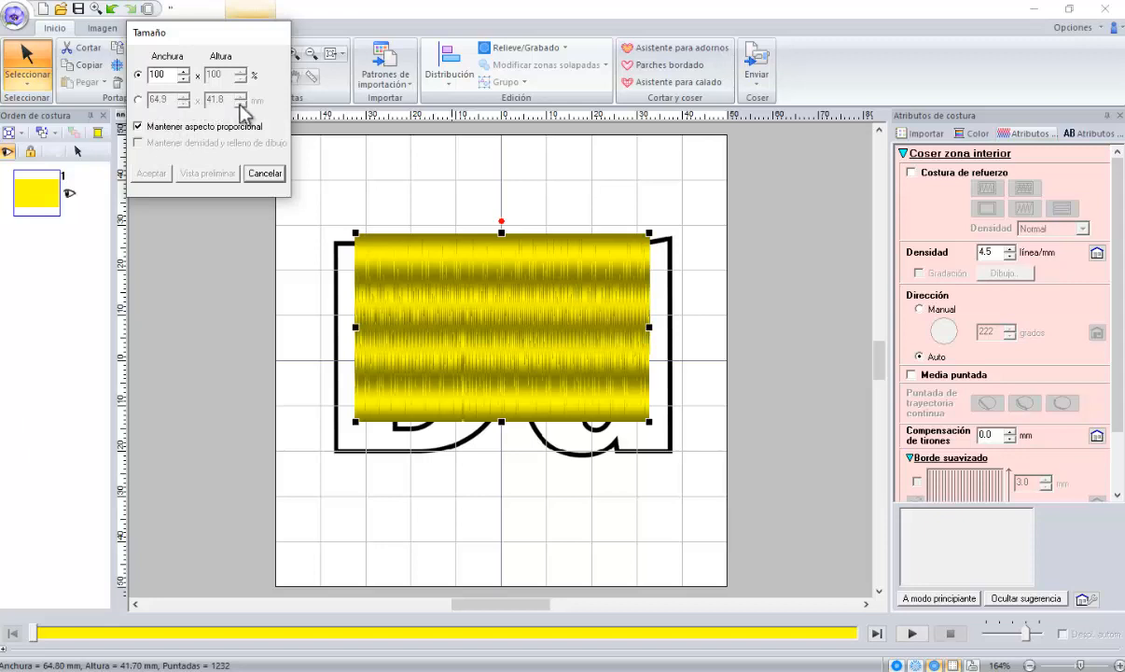
{"action": "left_click", "coordinate": [138, 100]}
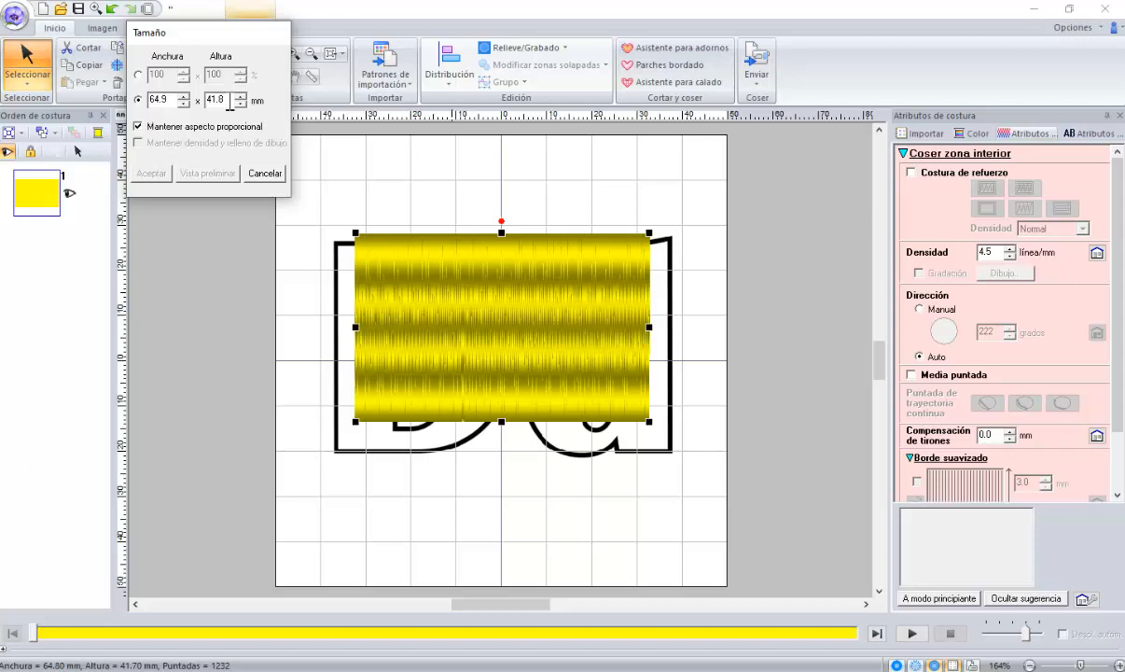
{"action": "left_click", "coordinate": [172, 103]}
{"action": "left_click_drag", "start_coordinate": [170, 103], "coordinate": [151, 104]}
{"action": "type", "text": "6"}
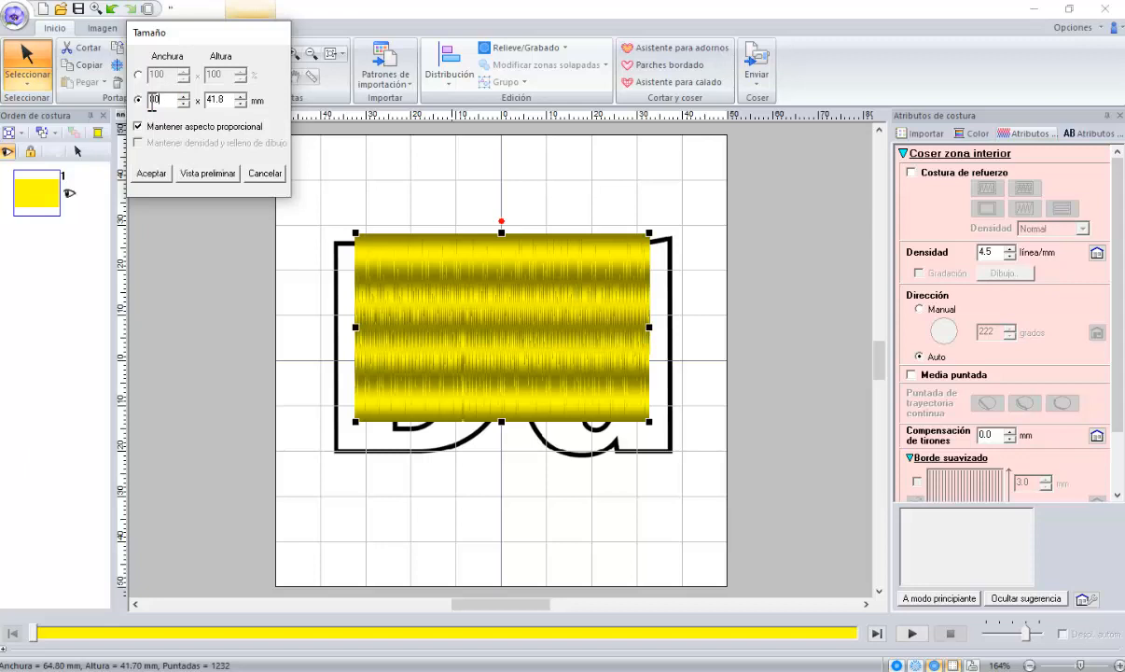
{"action": "left_click", "coordinate": [228, 100]}
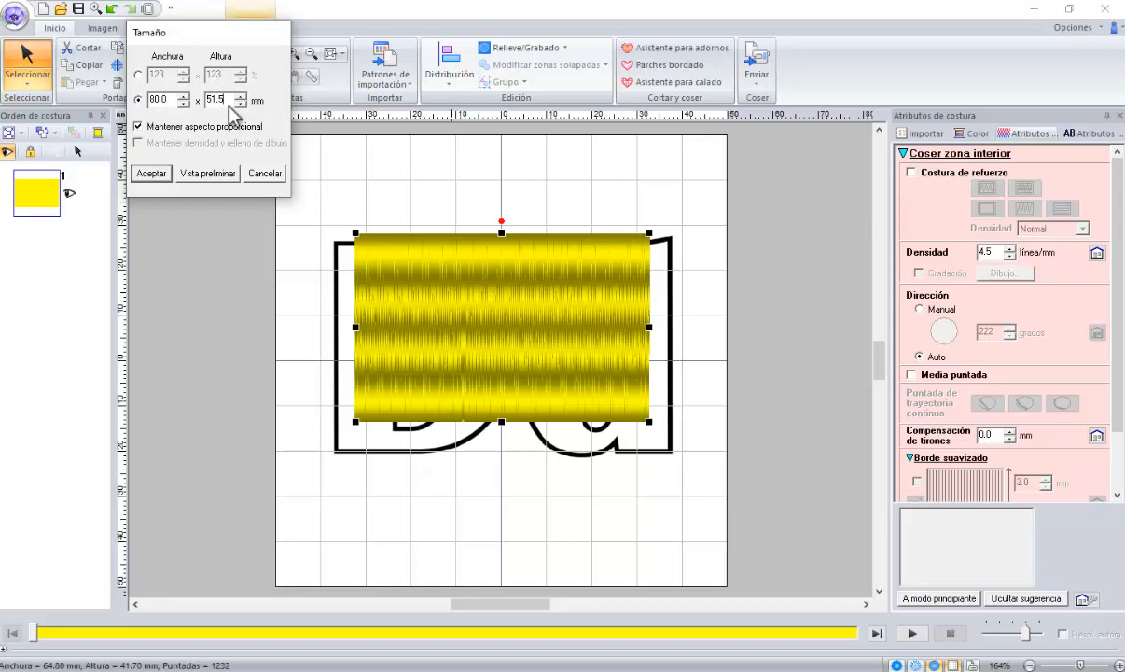
{"action": "left_click", "coordinate": [211, 175]}
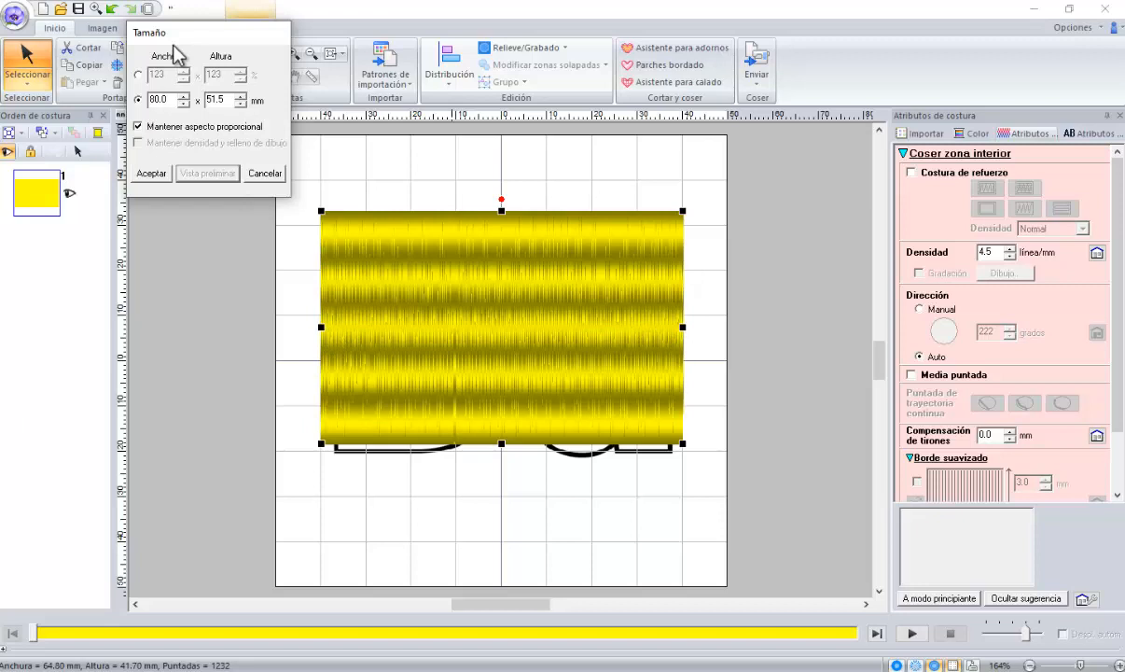
Step: Stop keeping the proportions, set the rectangle's height to 80 mm and apply the size
{"action": "left_click", "coordinate": [138, 127]}
{"action": "left_click", "coordinate": [221, 99]}
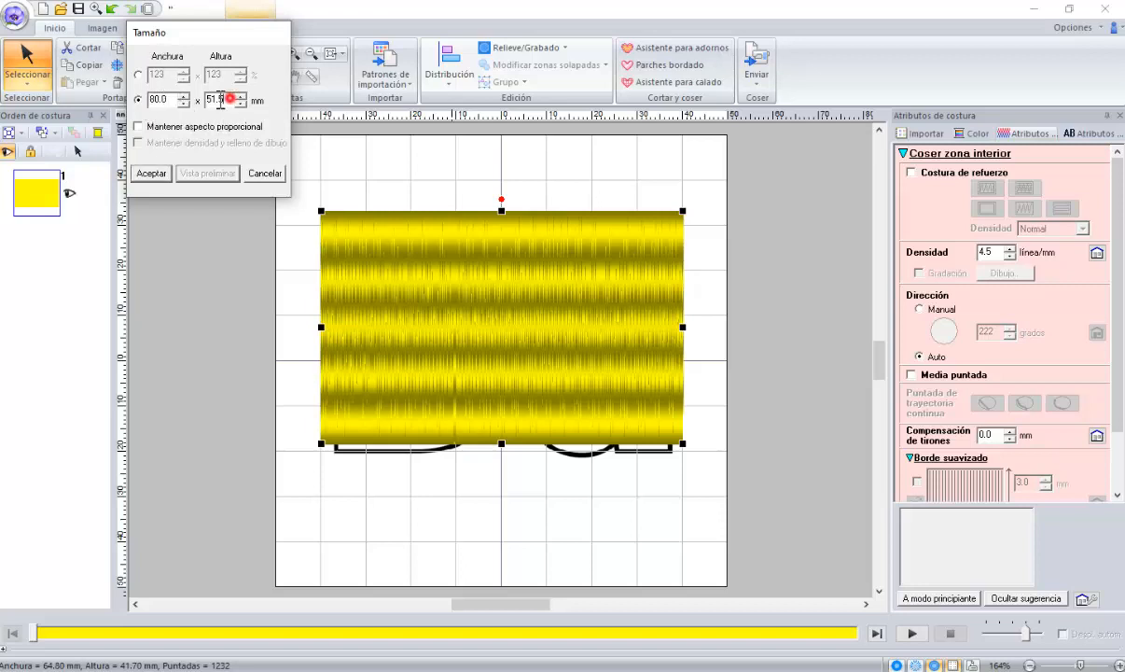
{"action": "double_click", "coordinate": [221, 99]}
{"action": "type", "text": "8"}
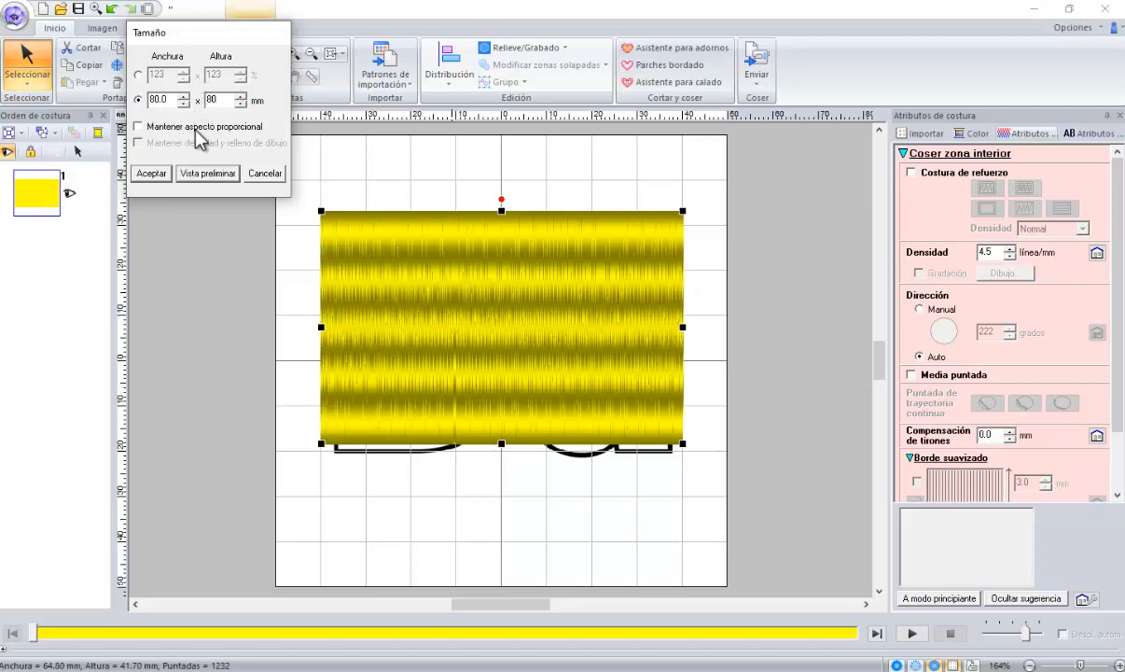
{"action": "type", "text": "0"}
{"action": "key", "text": "Return"}
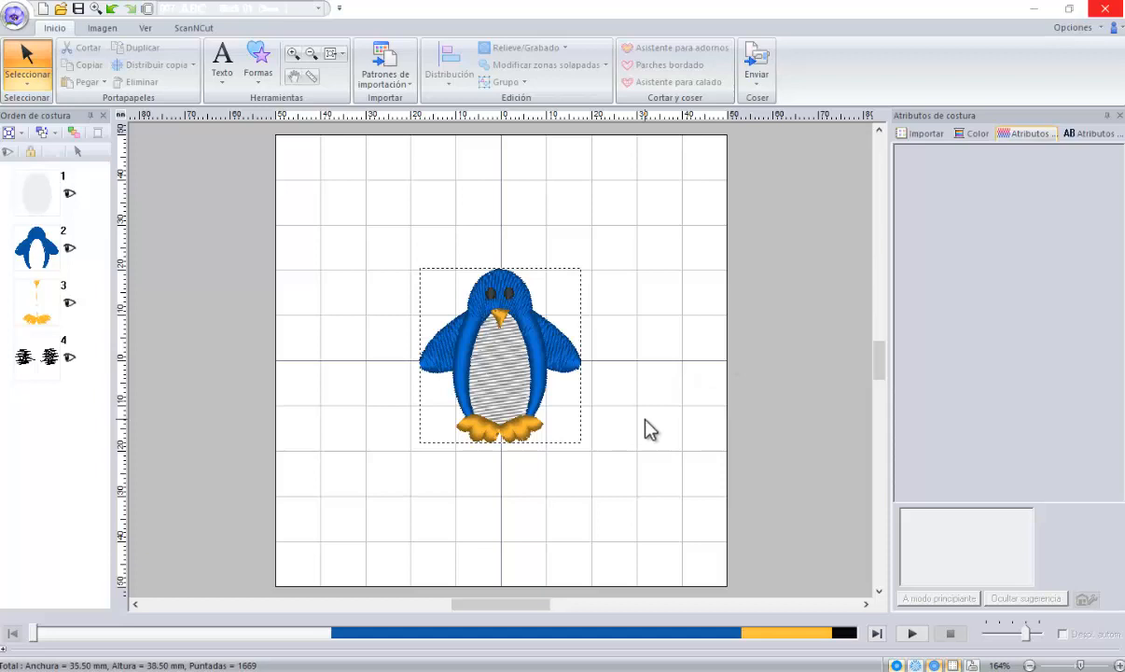
Step: Display the penguin's individual stitch points with the point selection tool and examine them closely on the body and wing
{"action": "left_click", "coordinate": [512, 361]}
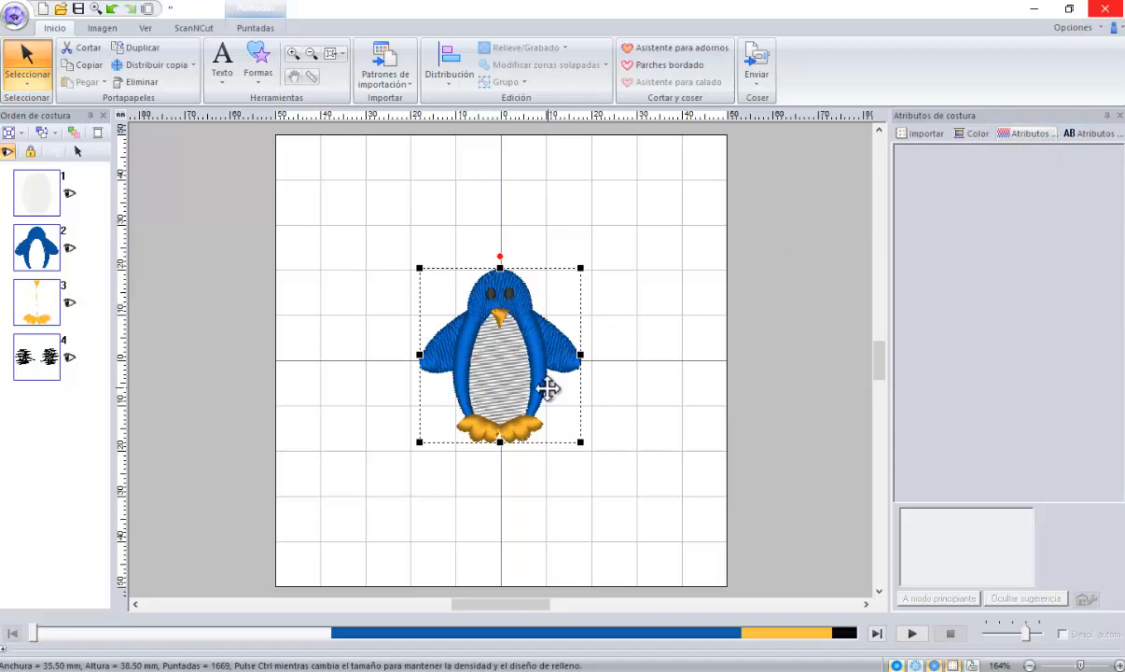
{"action": "left_click", "coordinate": [28, 82]}
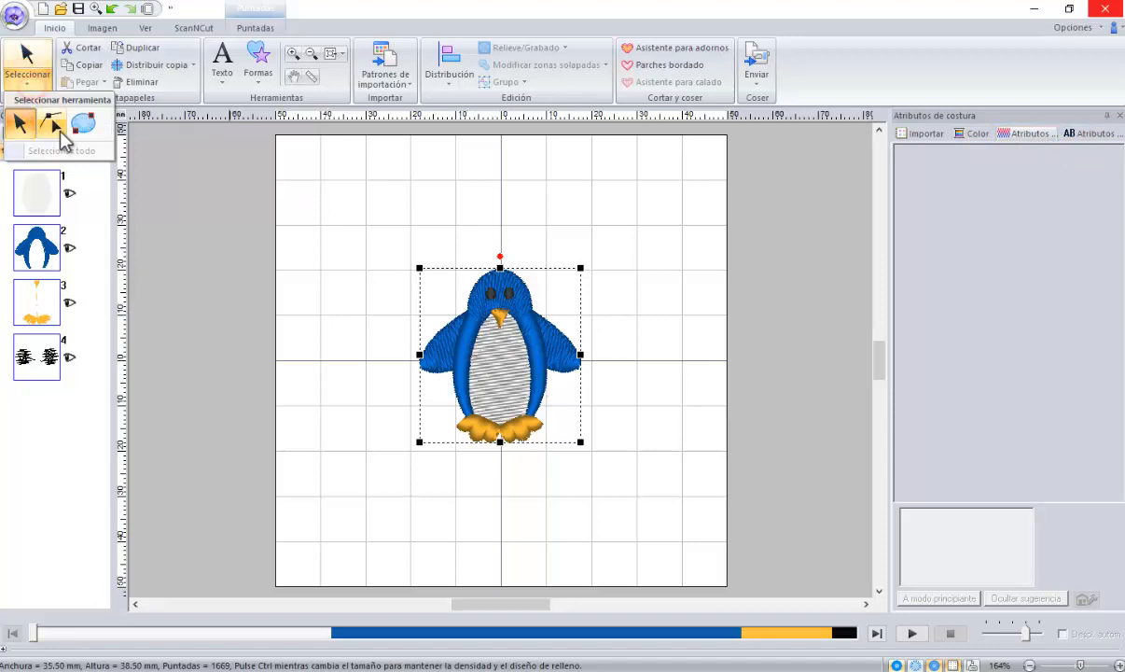
{"action": "left_click", "coordinate": [52, 126]}
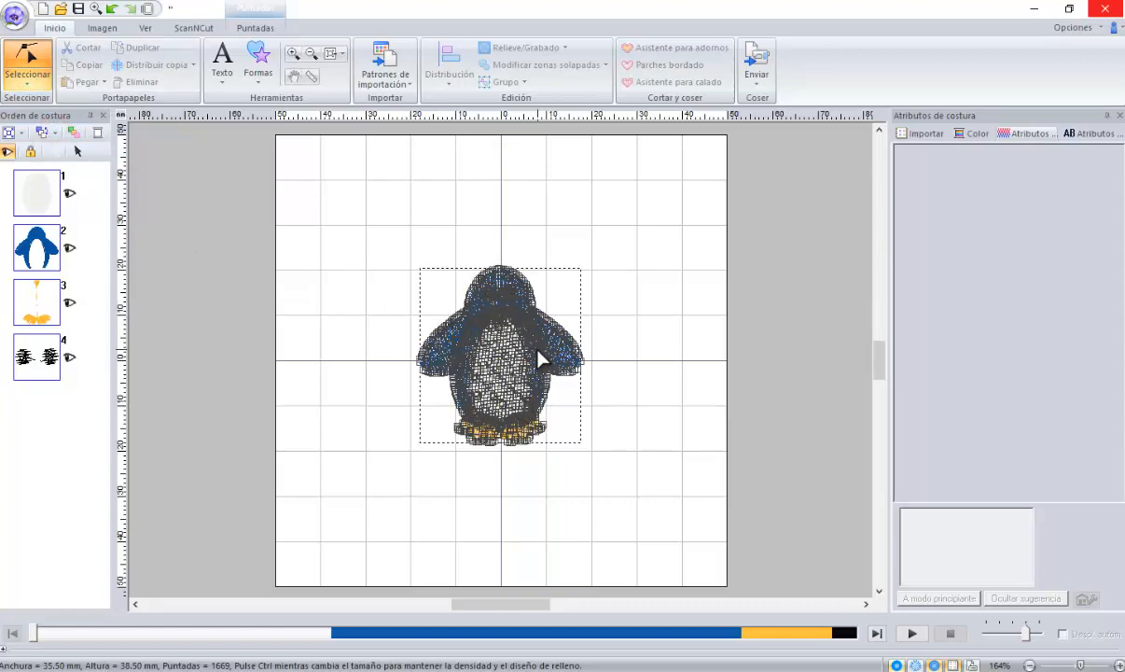
{"action": "scroll", "coordinate": [501, 355], "scroll_direction": "up", "scroll_amount": 10}
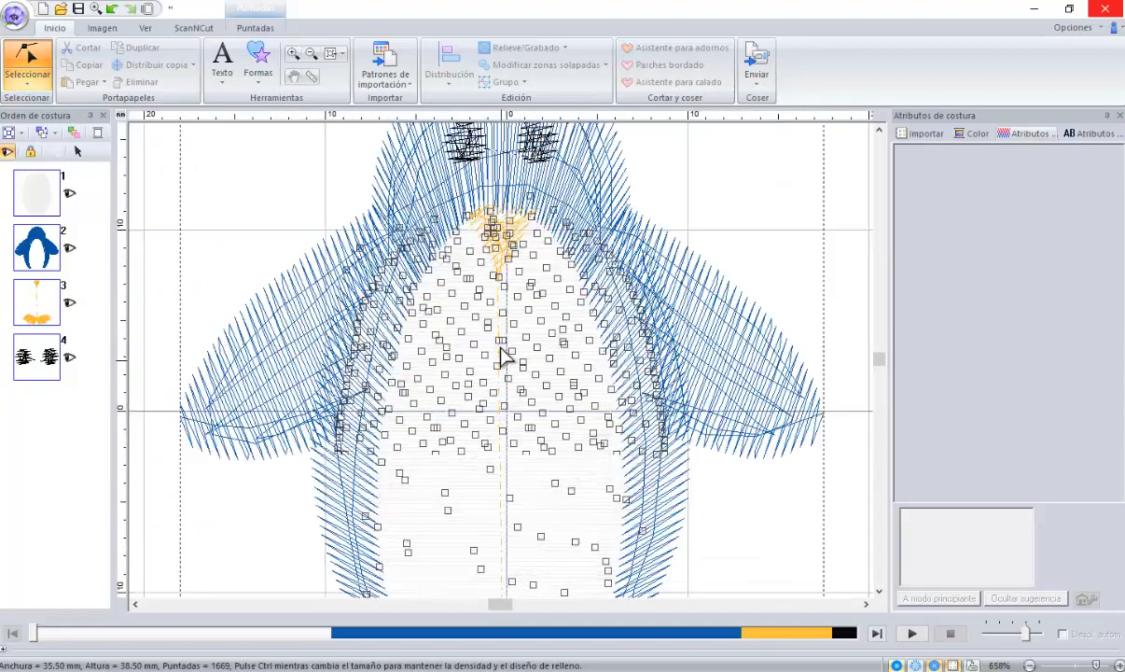
{"action": "scroll", "coordinate": [501, 355], "scroll_direction": "down", "scroll_amount": 3}
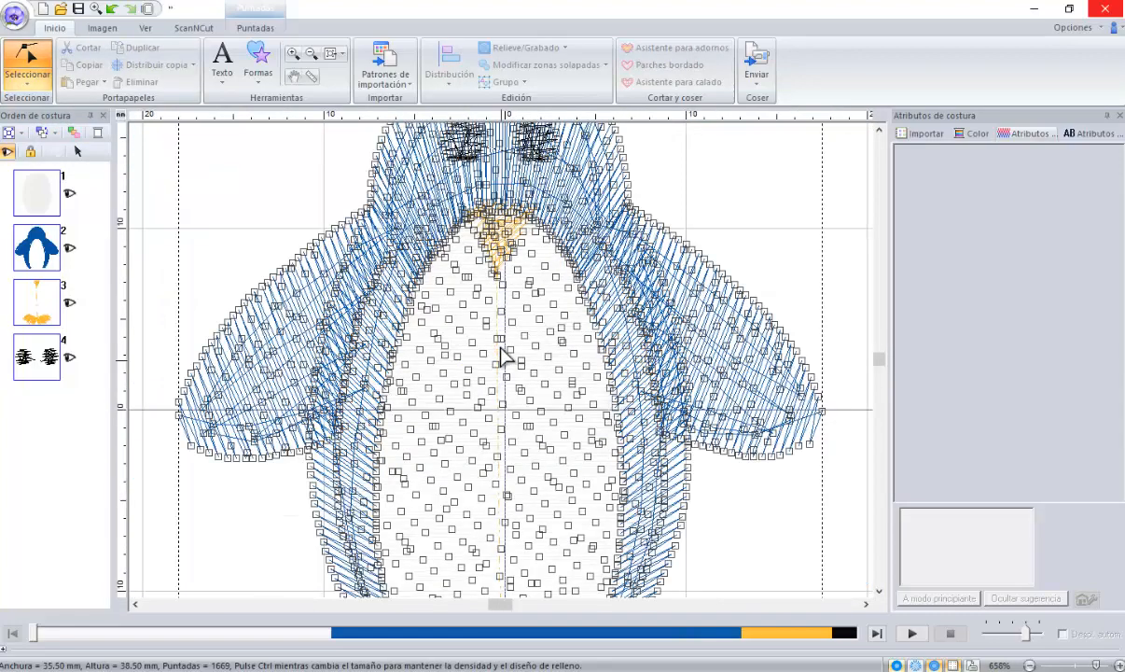
{"action": "scroll", "coordinate": [709, 298], "scroll_direction": "up", "scroll_amount": 3}
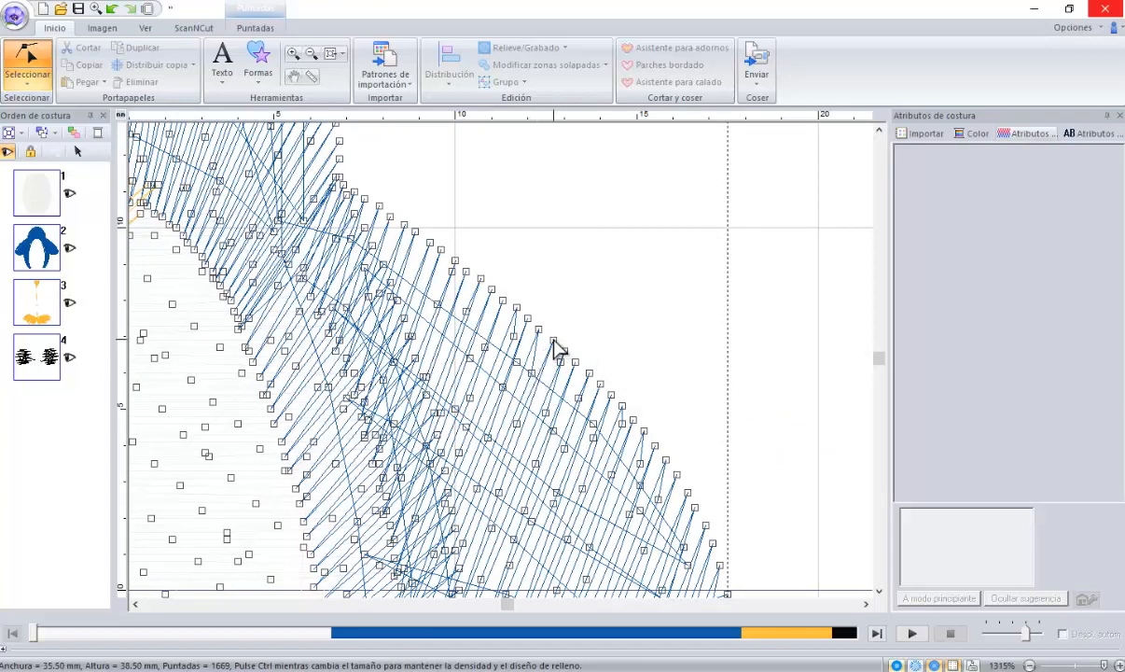
Step: Try pulling one stitch point on the outer edge of the penguin's right wing outward, undo the move and show the whole page
{"action": "left_click_drag", "start_coordinate": [553, 340], "coordinate": [668, 278]}
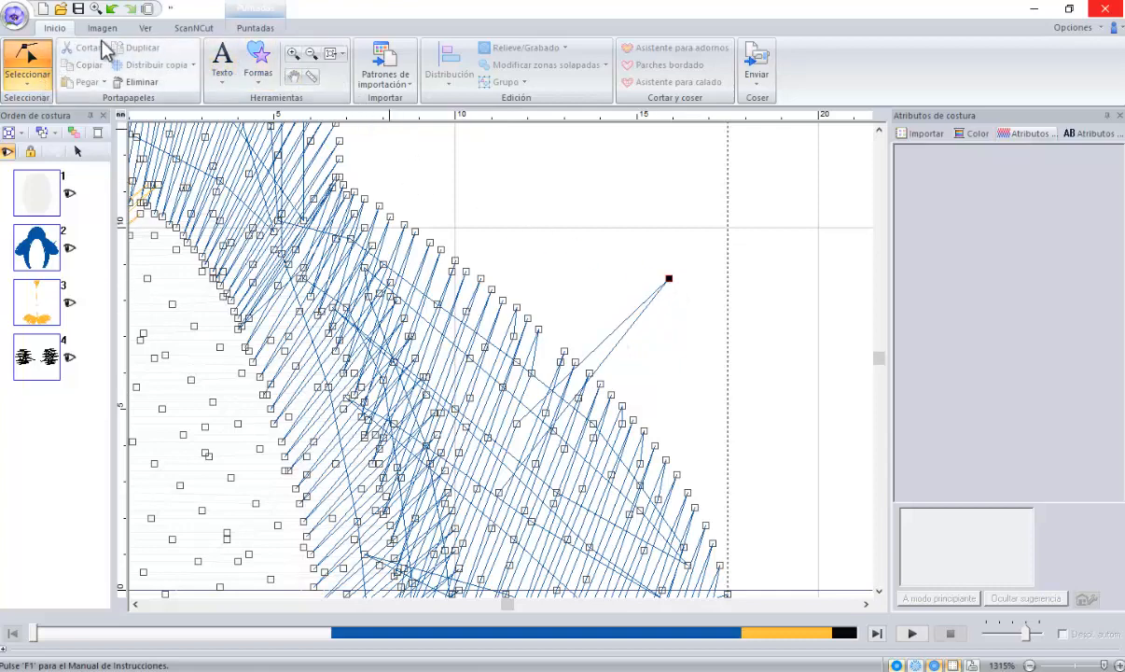
{"action": "left_click", "coordinate": [111, 8]}
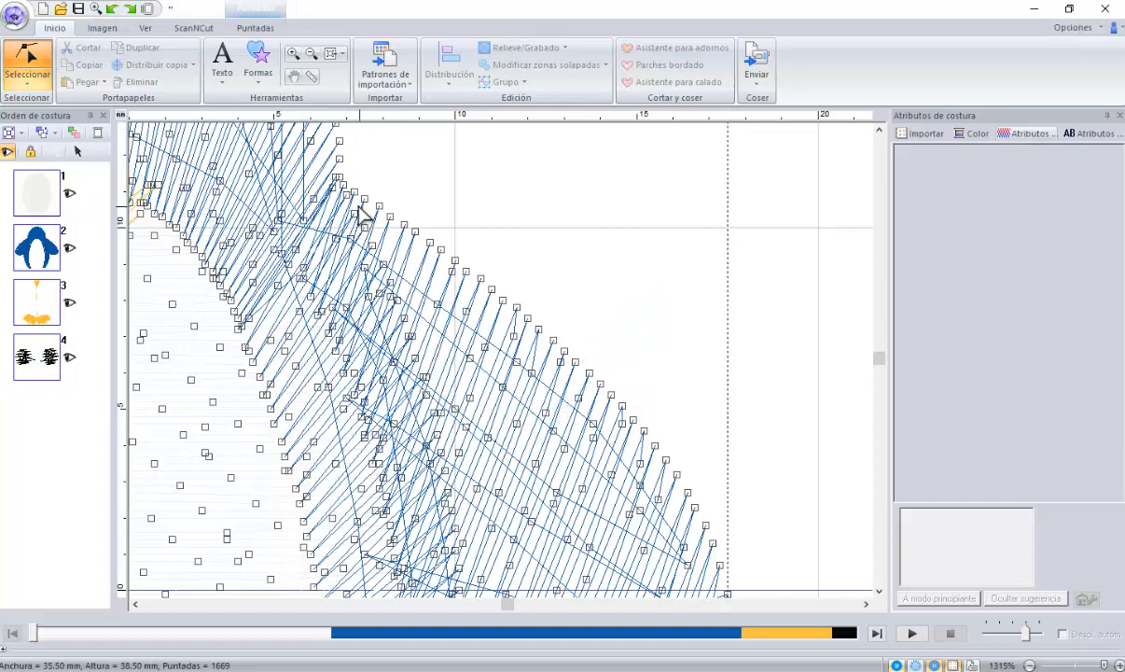
{"action": "left_click", "coordinate": [331, 56]}
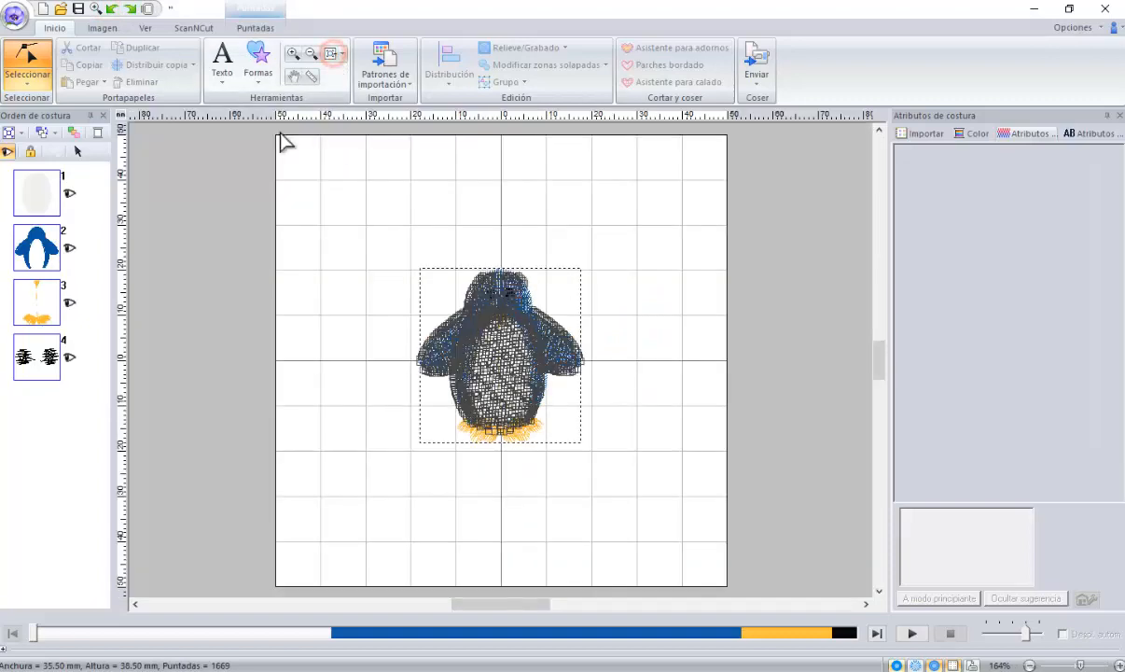
Step: Return to the object selection tool and deselect the penguin
{"action": "left_click", "coordinate": [27, 82]}
{"action": "left_click", "coordinate": [18, 126]}
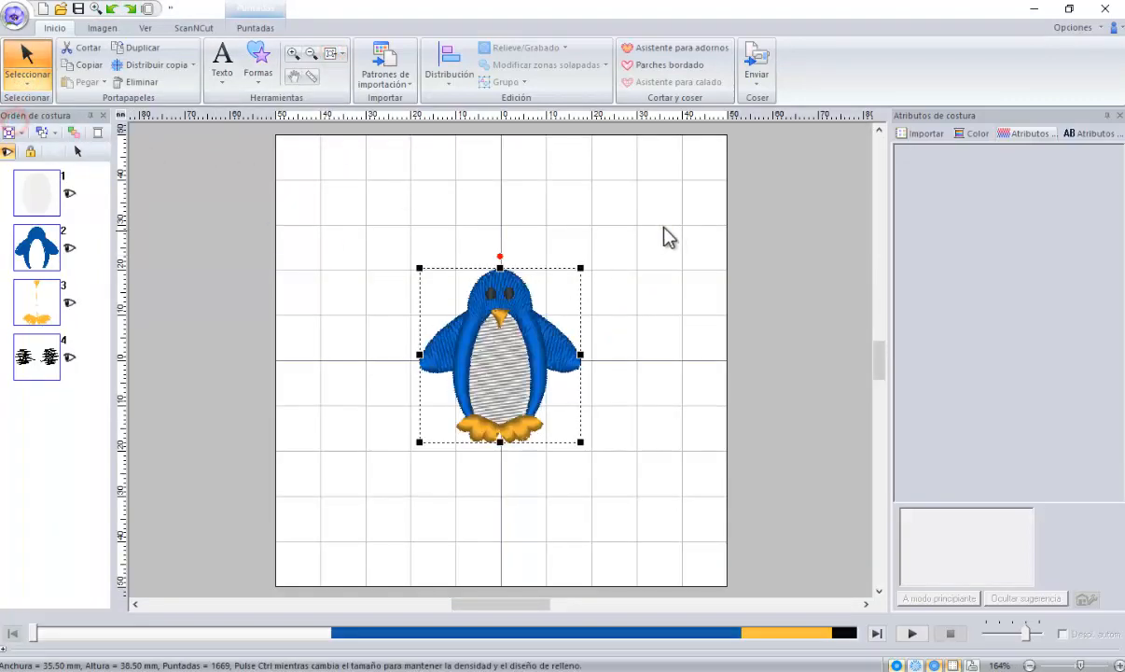
{"action": "left_click", "coordinate": [662, 229]}
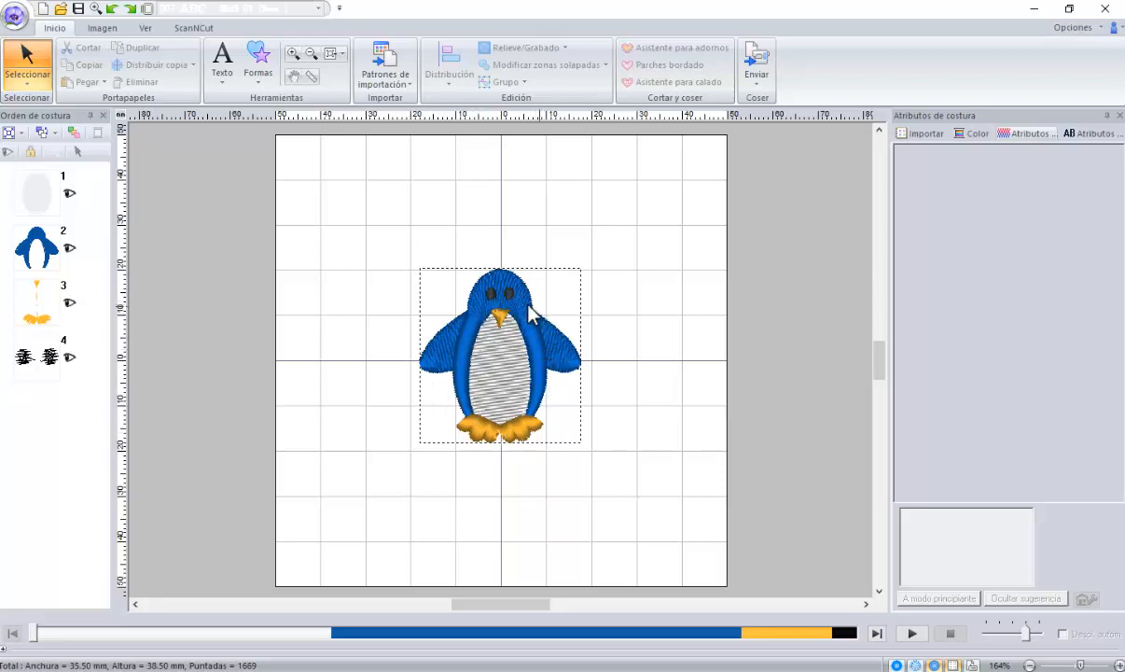
Step: Select the whole penguin from its orange colour in the sewing order and move the design slightly up and left
{"action": "left_click", "coordinate": [43, 300]}
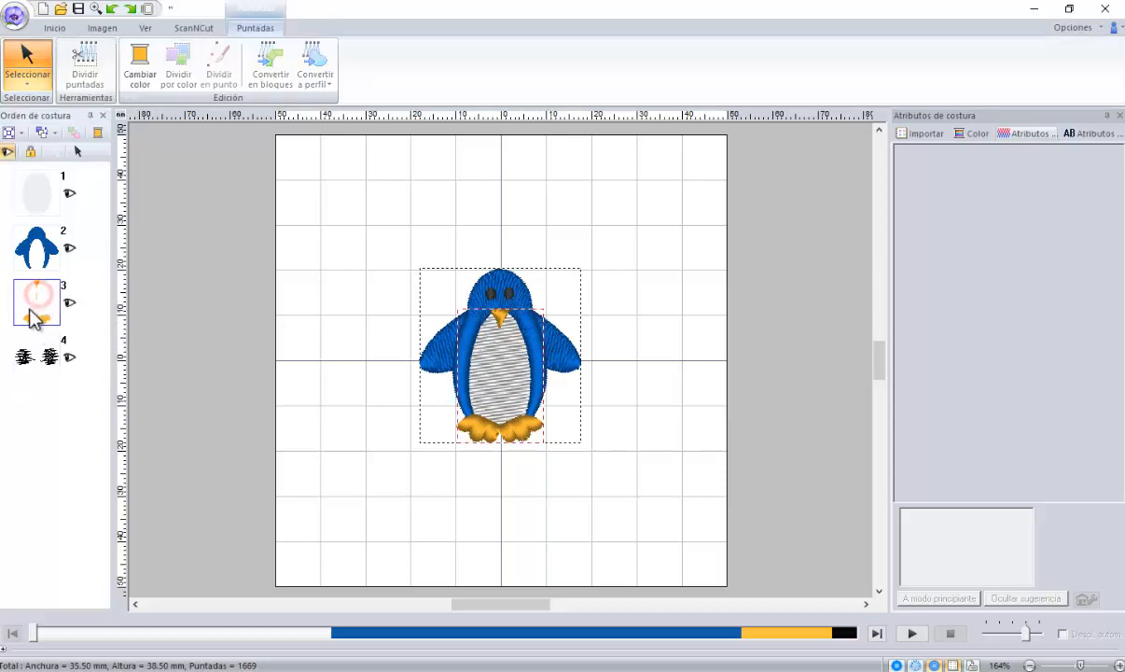
{"action": "left_click", "coordinate": [77, 152]}
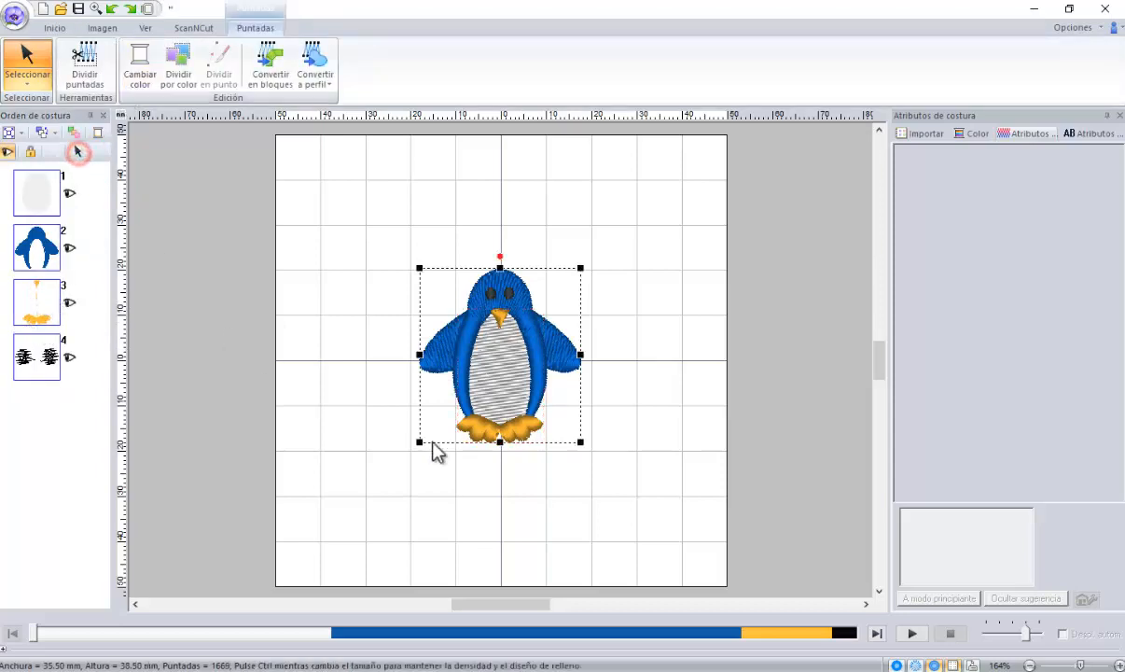
{"action": "left_click_drag", "start_coordinate": [504, 384], "coordinate": [472, 361]}
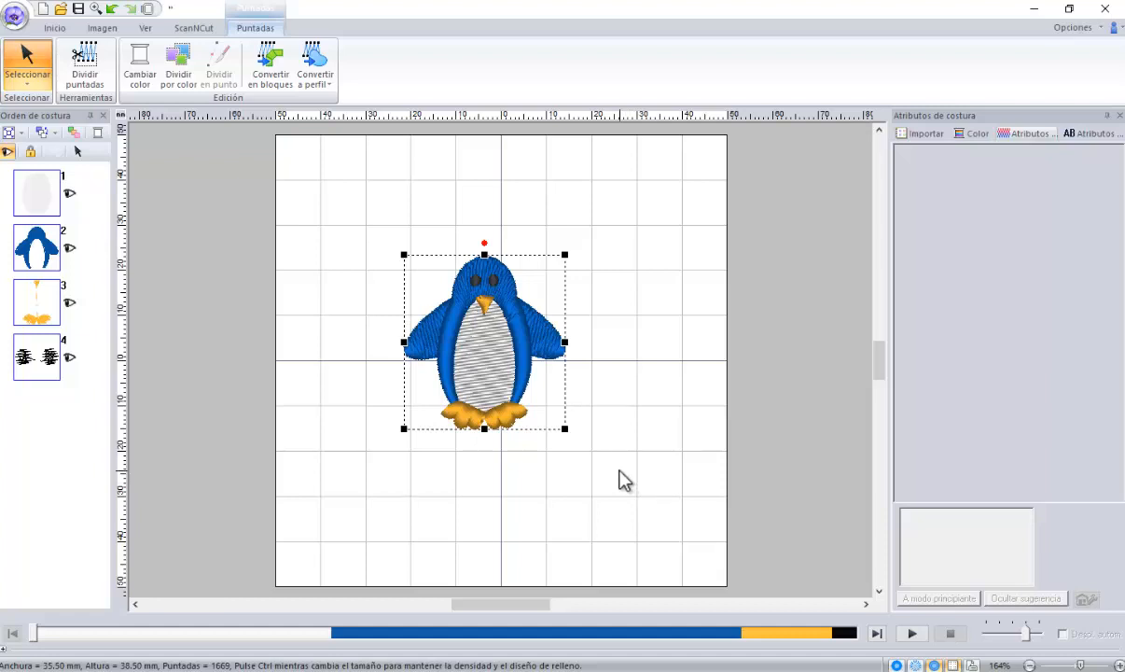
Step: Enlarge the whole penguin to about 59.5 by 64.6 mm without keeping the stitch density and reposition it within the page
{"action": "left_click", "coordinate": [621, 466]}
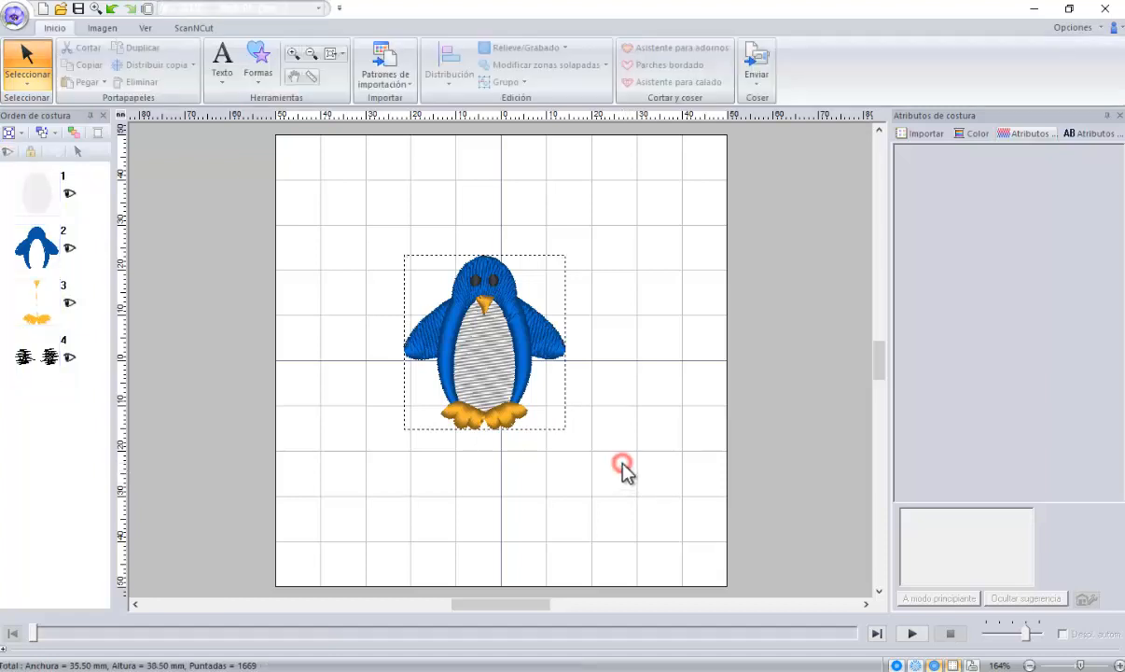
{"action": "left_click", "coordinate": [484, 353]}
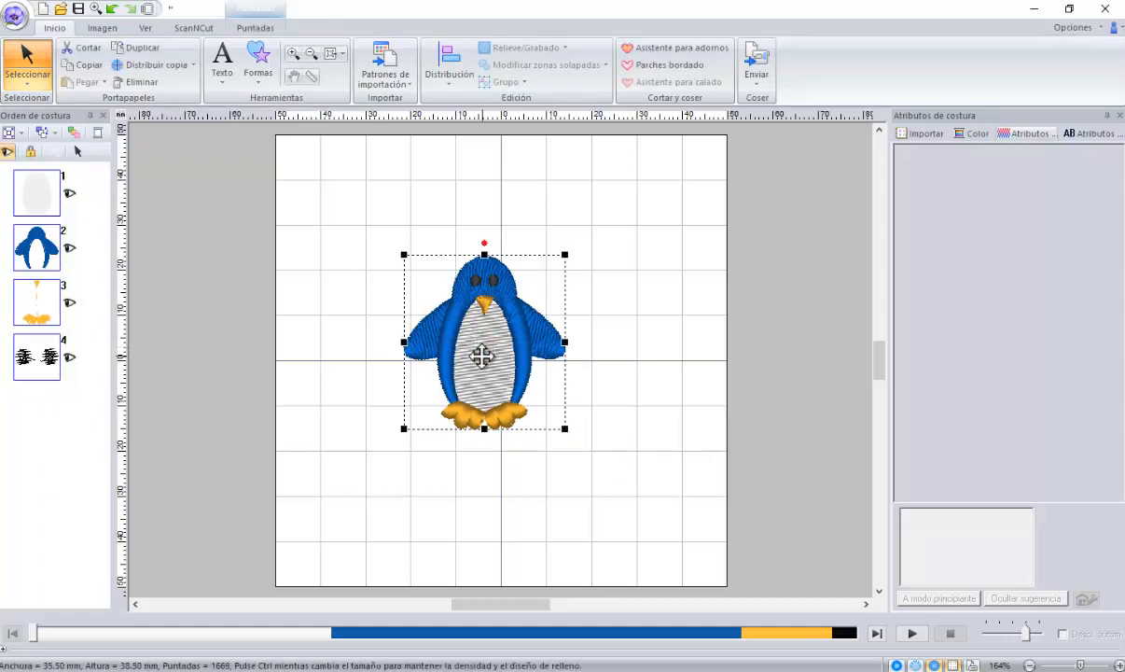
{"action": "left_click_drag", "start_coordinate": [482, 356], "coordinate": [495, 353]}
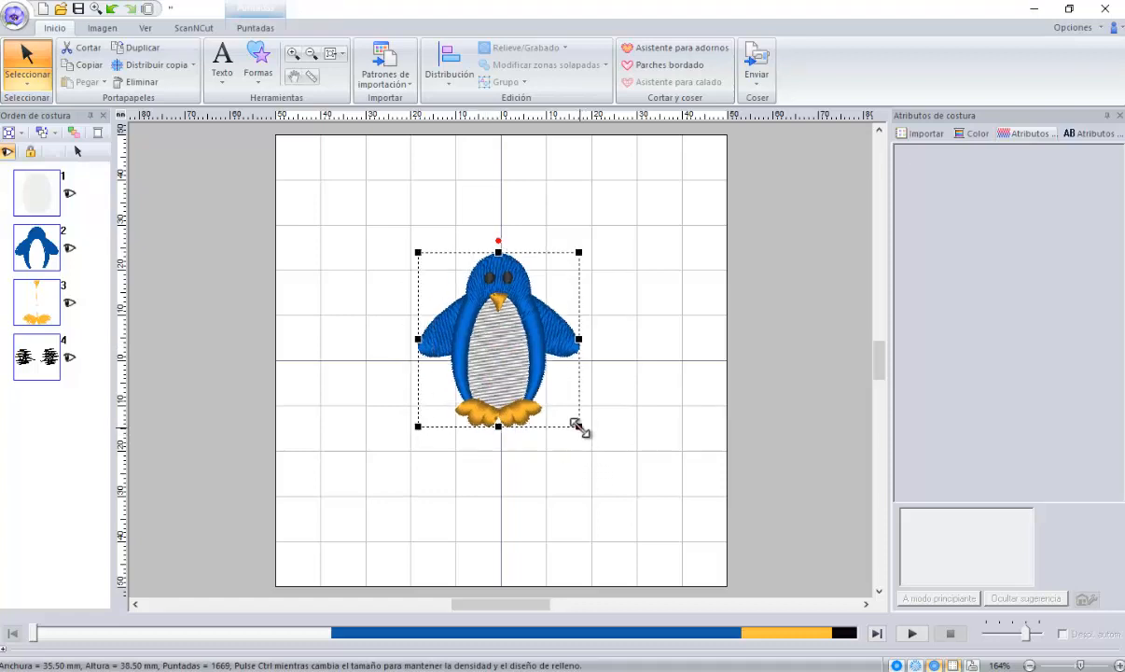
{"action": "left_click_drag", "start_coordinate": [579, 427], "coordinate": [681, 574]}
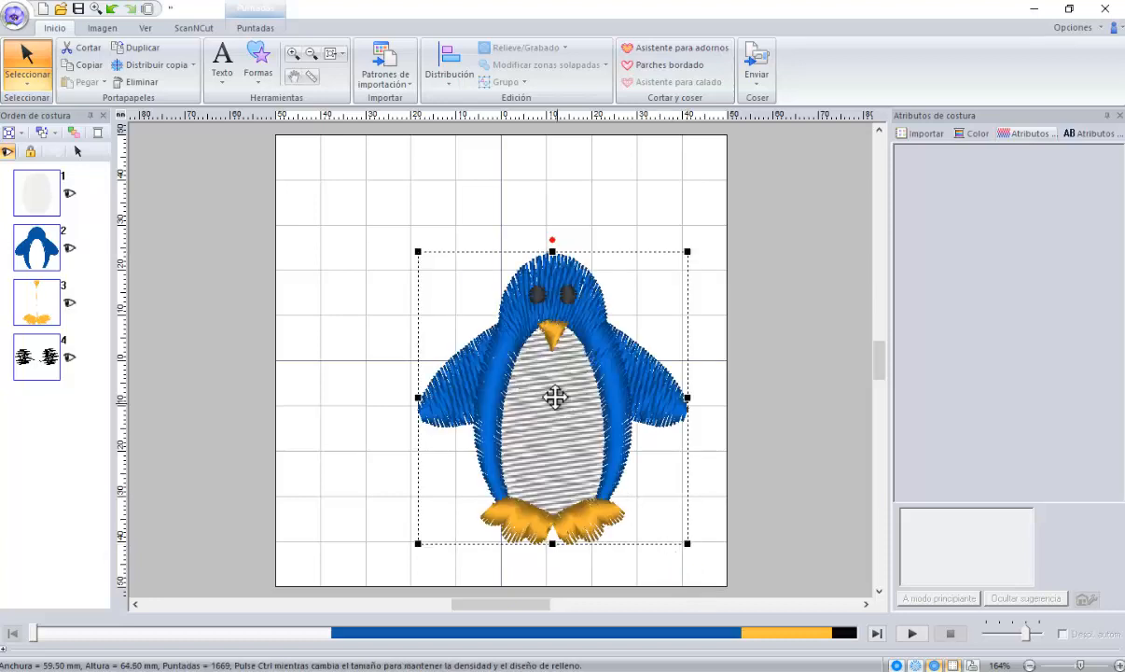
{"action": "left_click_drag", "start_coordinate": [555, 398], "coordinate": [466, 344]}
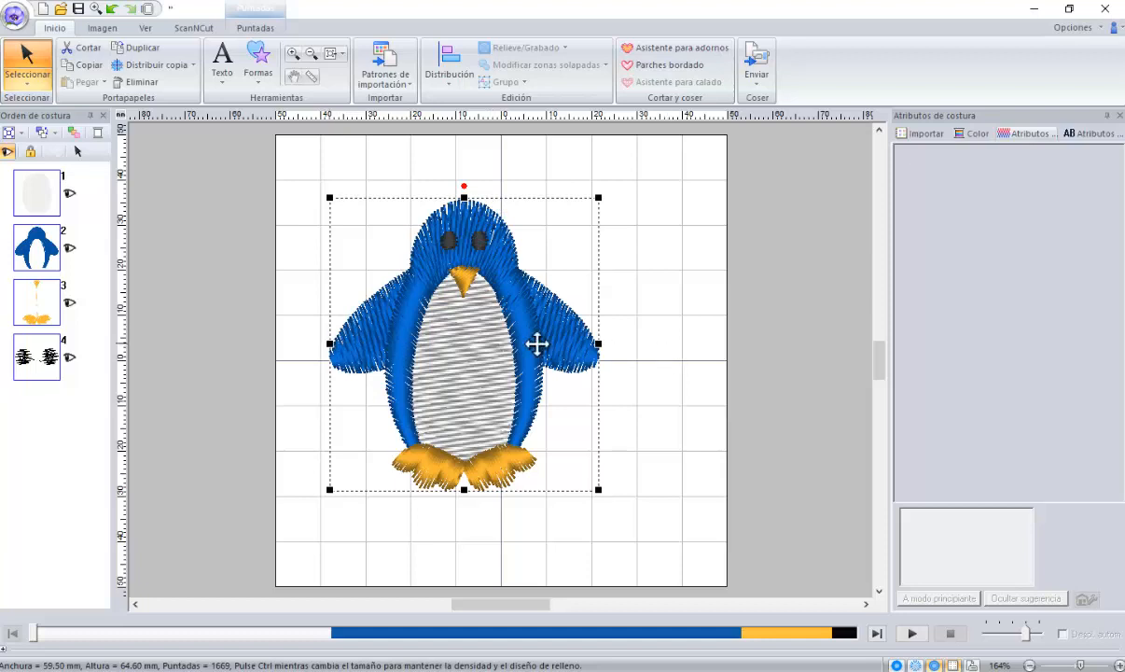
Step: Try narrowing the penguin to about 46 mm wide, undo that resize and move the design to the page's vertical centre line
{"action": "left_click_drag", "start_coordinate": [598, 344], "coordinate": [537, 345]}
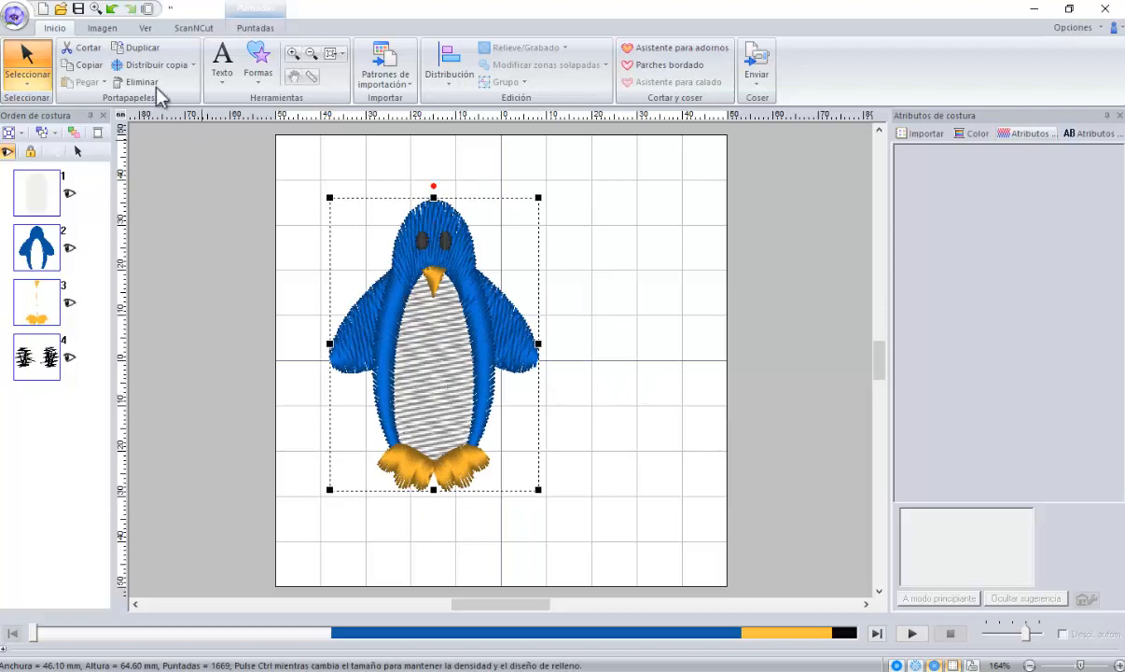
{"action": "left_click", "coordinate": [111, 9]}
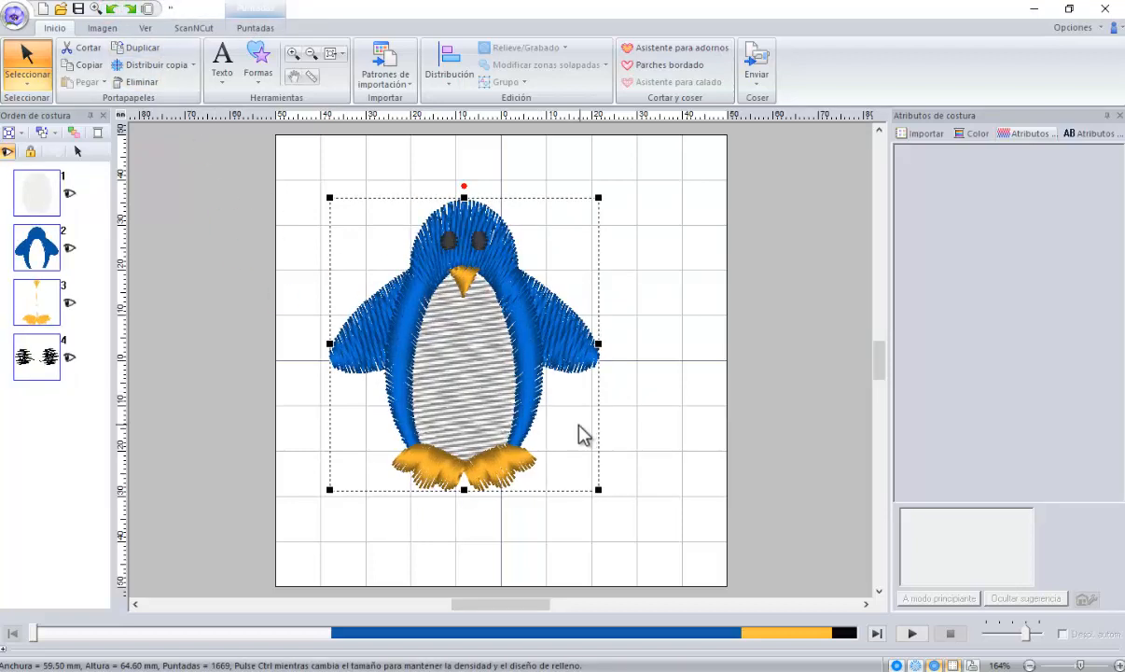
{"action": "left_click_drag", "start_coordinate": [453, 351], "coordinate": [490, 349]}
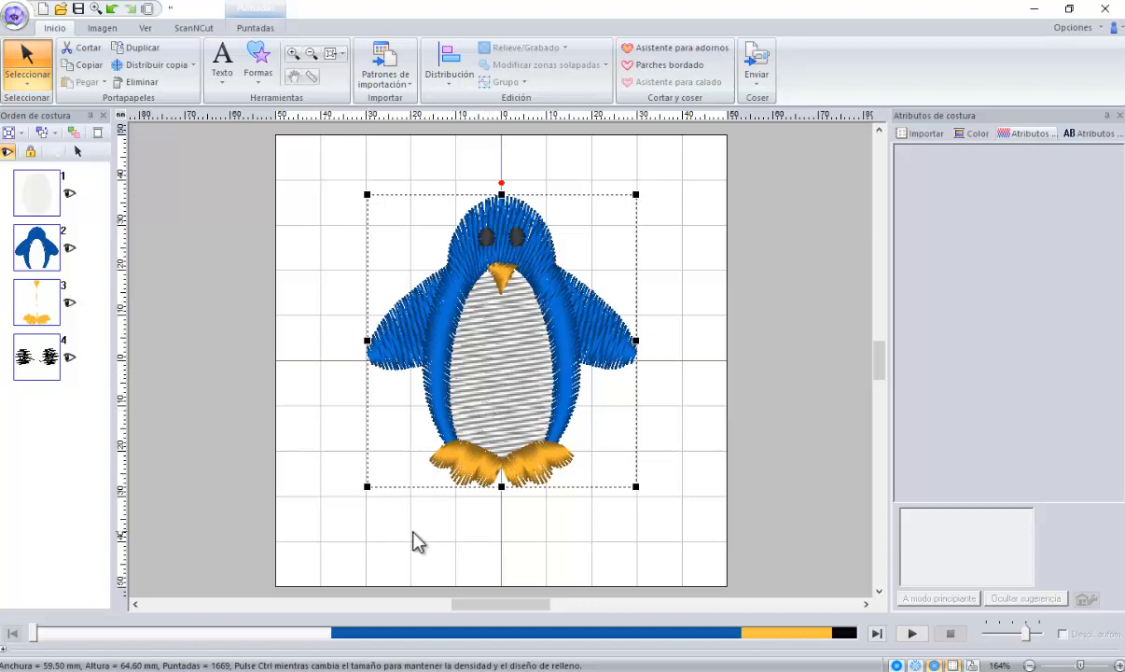
{"action": "left_click", "coordinate": [569, 520]}
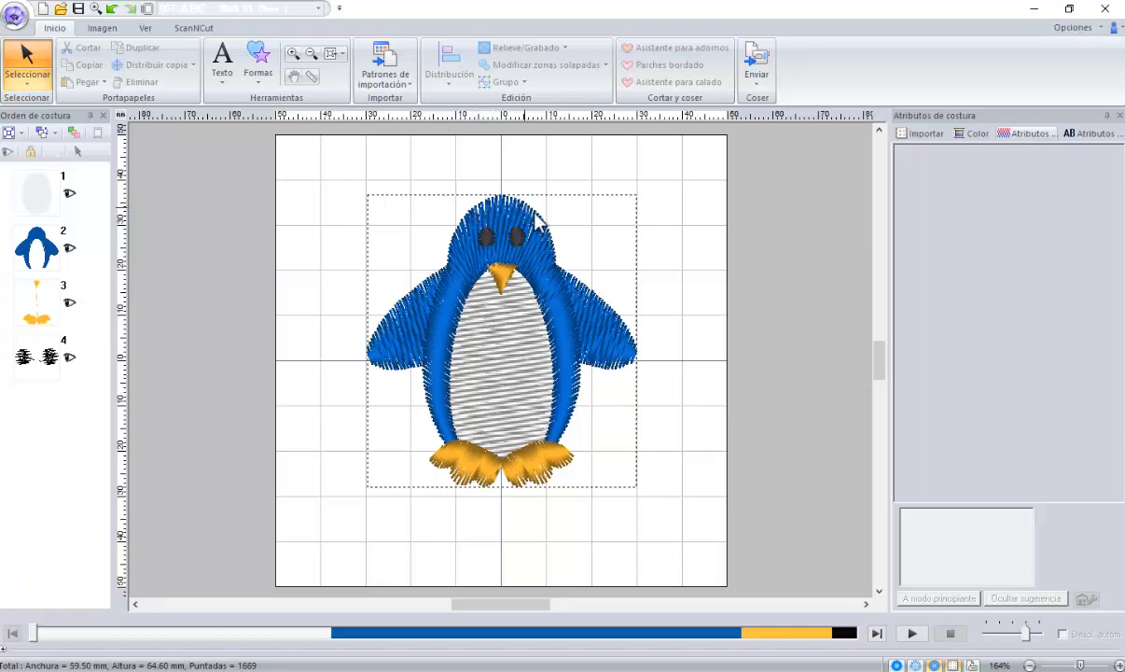
{"action": "left_click", "coordinate": [509, 355]}
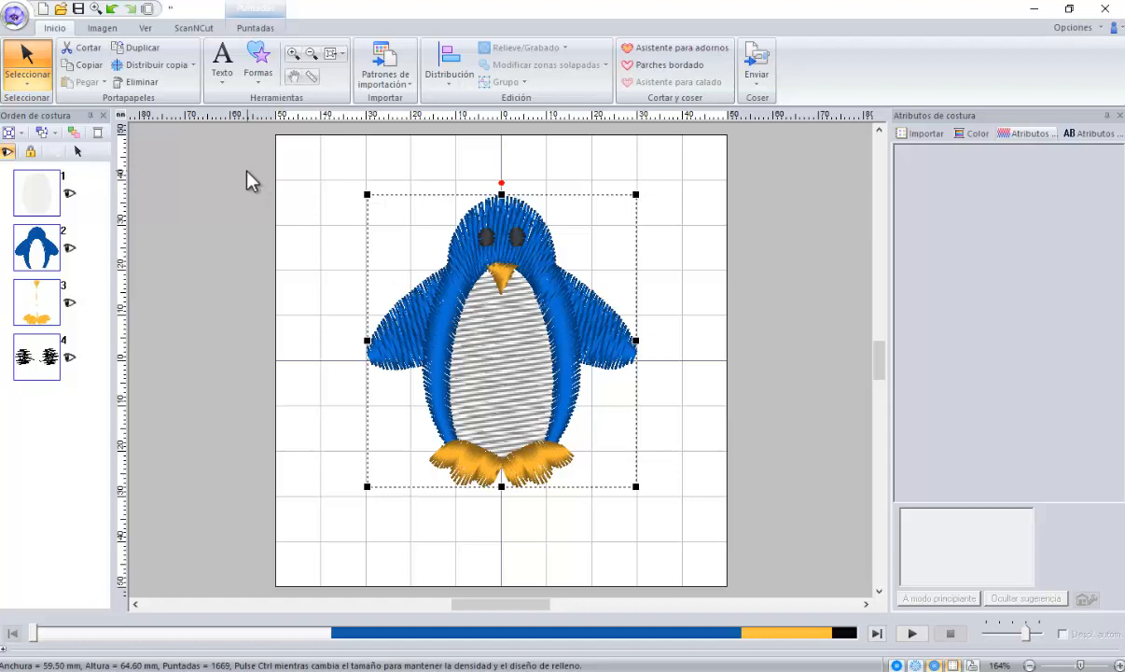
Step: Undo the penguin's enlargement together with its preceding moves
{"action": "left_click", "coordinate": [109, 9]}
{"action": "left_click", "coordinate": [109, 10]}
{"action": "left_click", "coordinate": [109, 9]}
{"action": "left_click", "coordinate": [110, 10]}
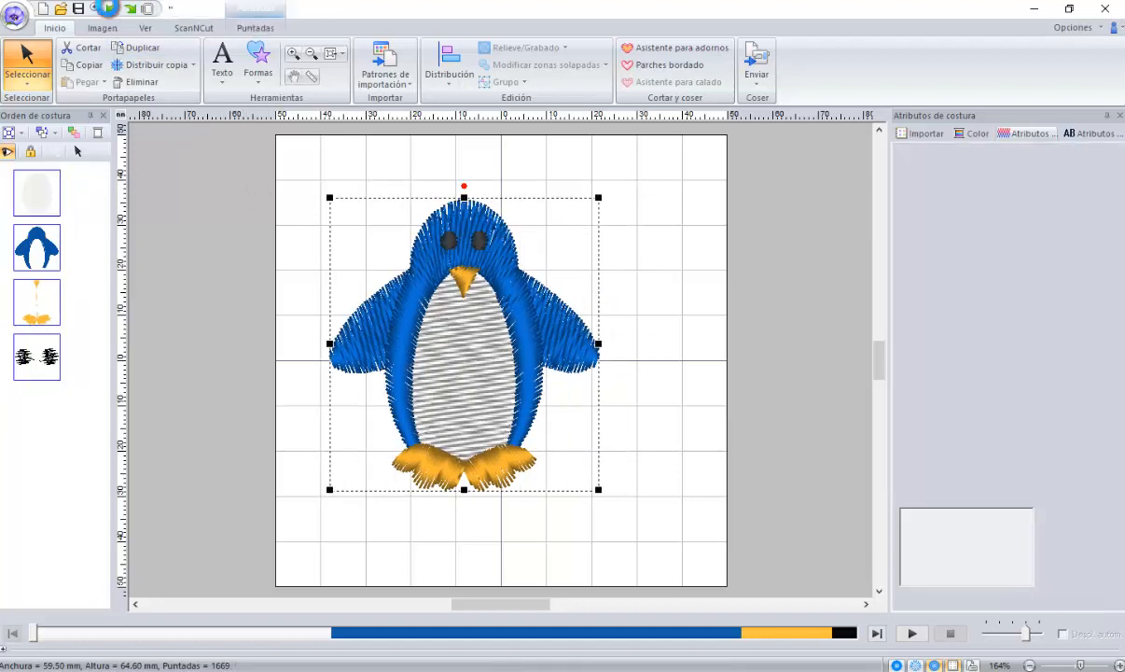
{"action": "left_click", "coordinate": [110, 10]}
{"action": "left_click", "coordinate": [110, 10]}
{"action": "left_click", "coordinate": [110, 10]}
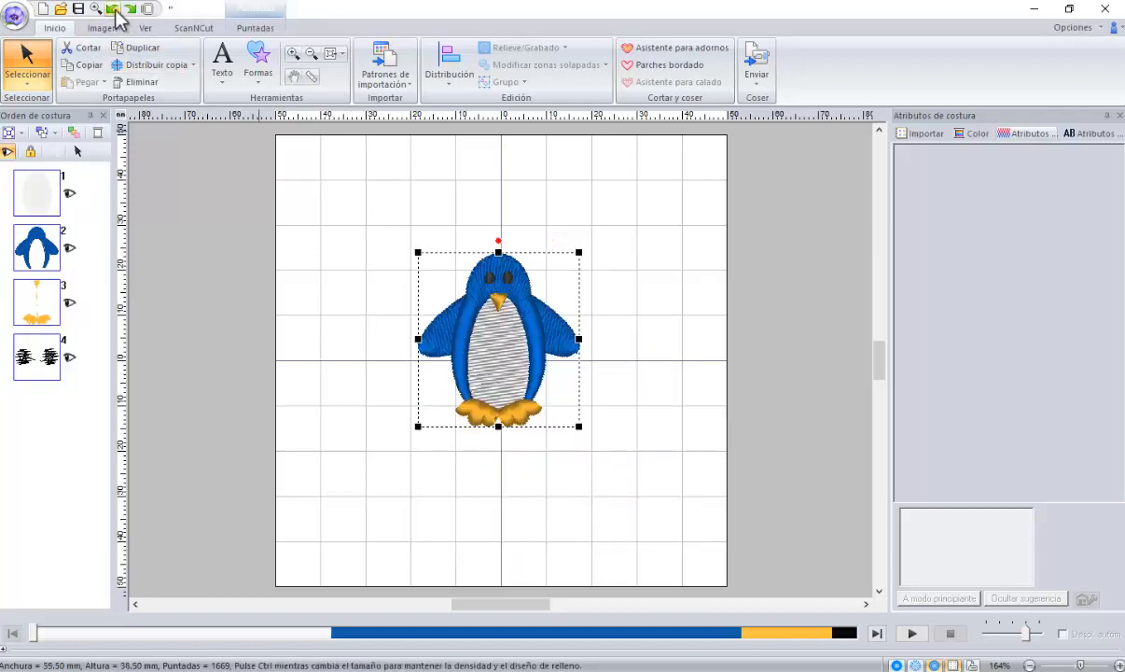
{"action": "left_click", "coordinate": [110, 11]}
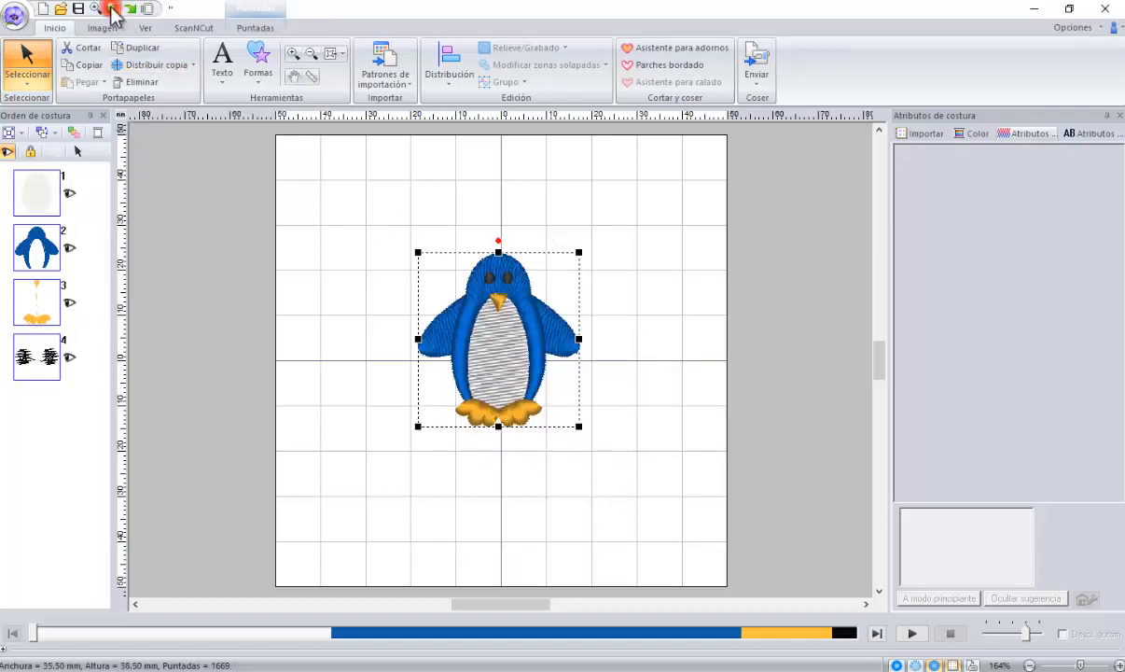
{"action": "left_click", "coordinate": [111, 11]}
{"action": "left_click", "coordinate": [111, 11]}
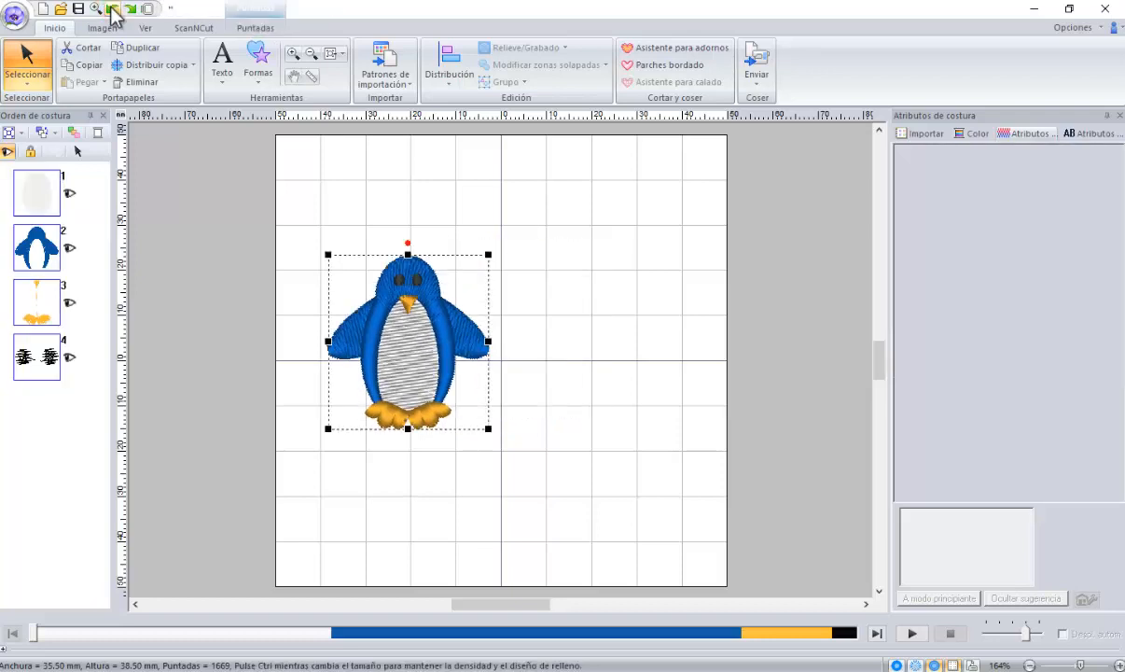
{"action": "left_click", "coordinate": [111, 11]}
{"action": "left_click", "coordinate": [111, 11]}
{"action": "left_click", "coordinate": [111, 12]}
{"action": "left_click", "coordinate": [111, 11]}
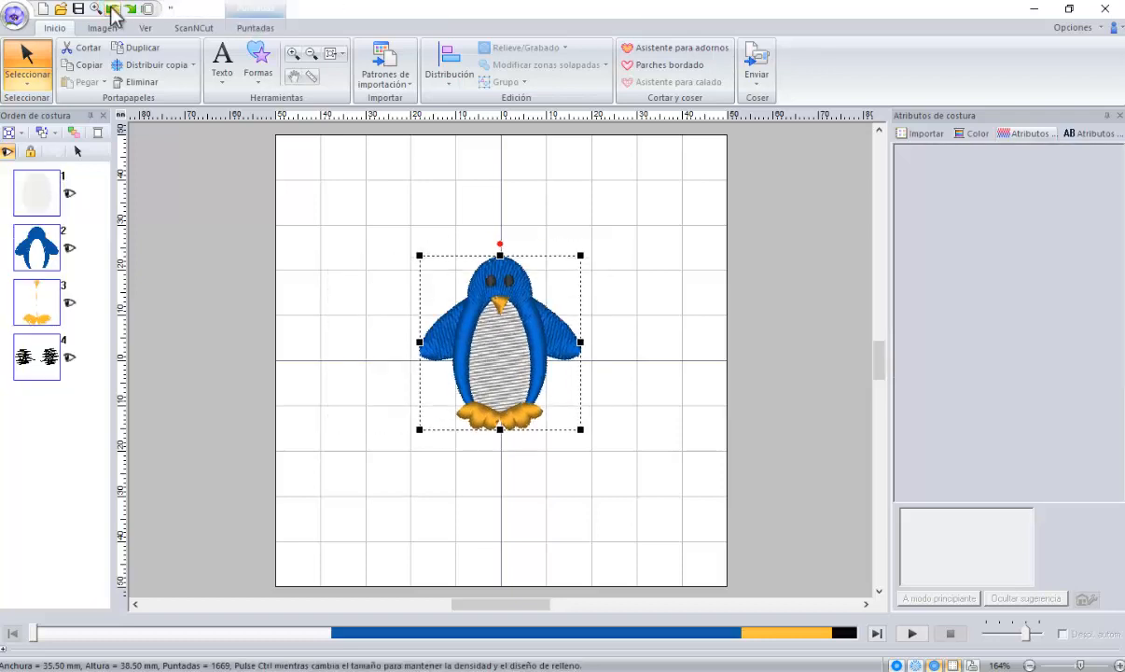
{"action": "left_click", "coordinate": [111, 11]}
{"action": "left_click", "coordinate": [111, 11]}
{"action": "left_click", "coordinate": [111, 11]}
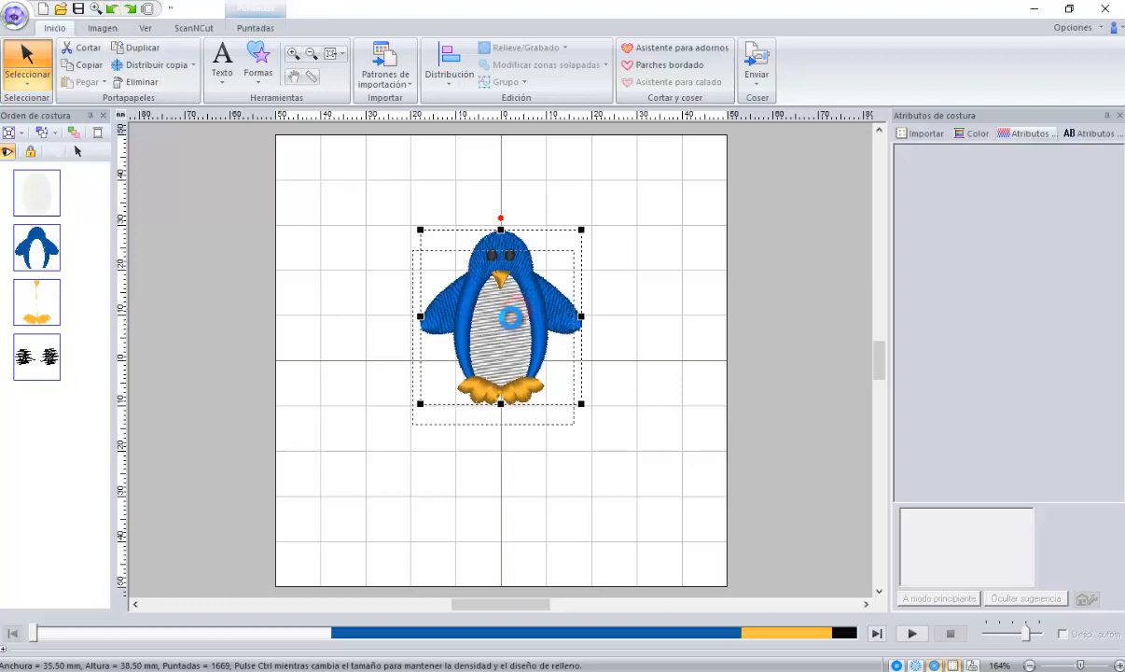
Step: Enlarge the penguin to about 58.3 by 63.4 mm while keeping the stitch density, and reposition it near the page centre
{"action": "mouse_move", "coordinate": [501, 323]}
{"action": "left_mouse_down"}
{"action": "mouse_move", "coordinate": [492, 343]}
{"action": "mouse_move", "coordinate": [507, 343]}
{"action": "left_mouse_up"}
{"action": "left_click", "coordinate": [643, 344]}
{"action": "left_click", "coordinate": [515, 349]}
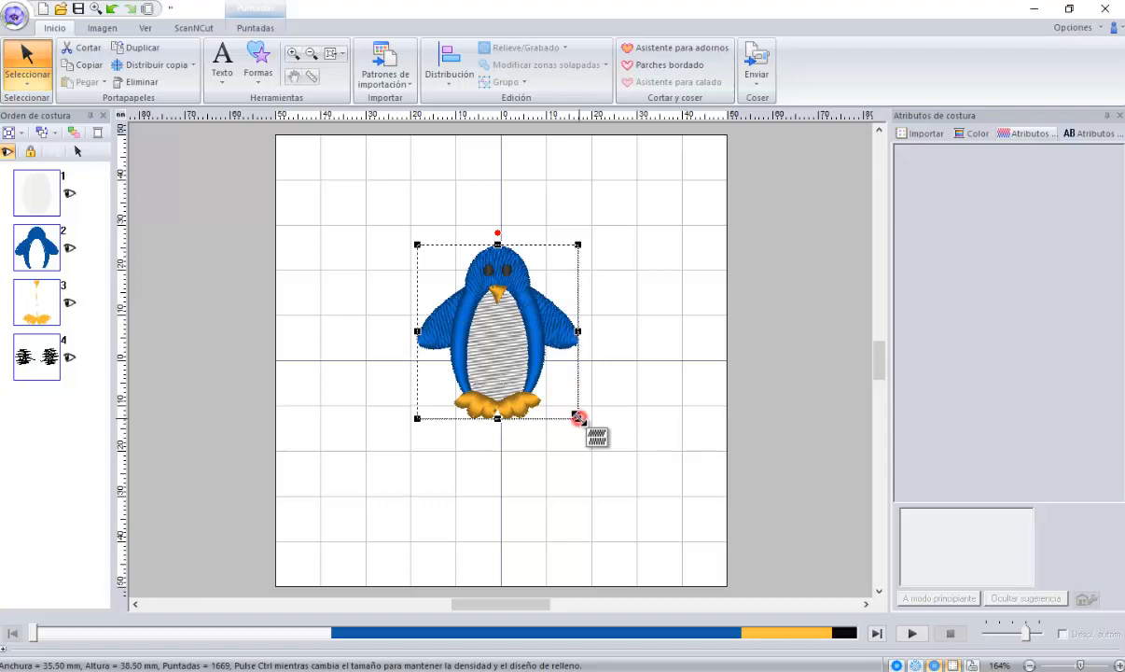
{"action": "left_click_drag", "start_coordinate": [577, 417], "coordinate": [680, 541]}
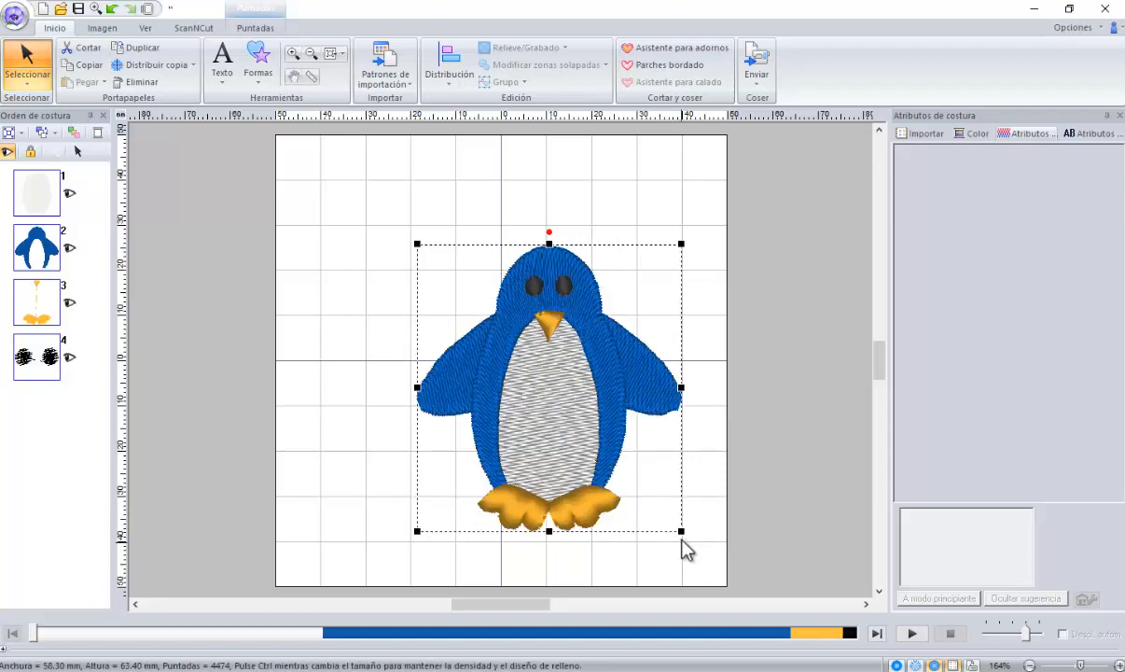
{"action": "left_click_drag", "start_coordinate": [571, 407], "coordinate": [498, 363]}
{"action": "left_click", "coordinate": [331, 543]}
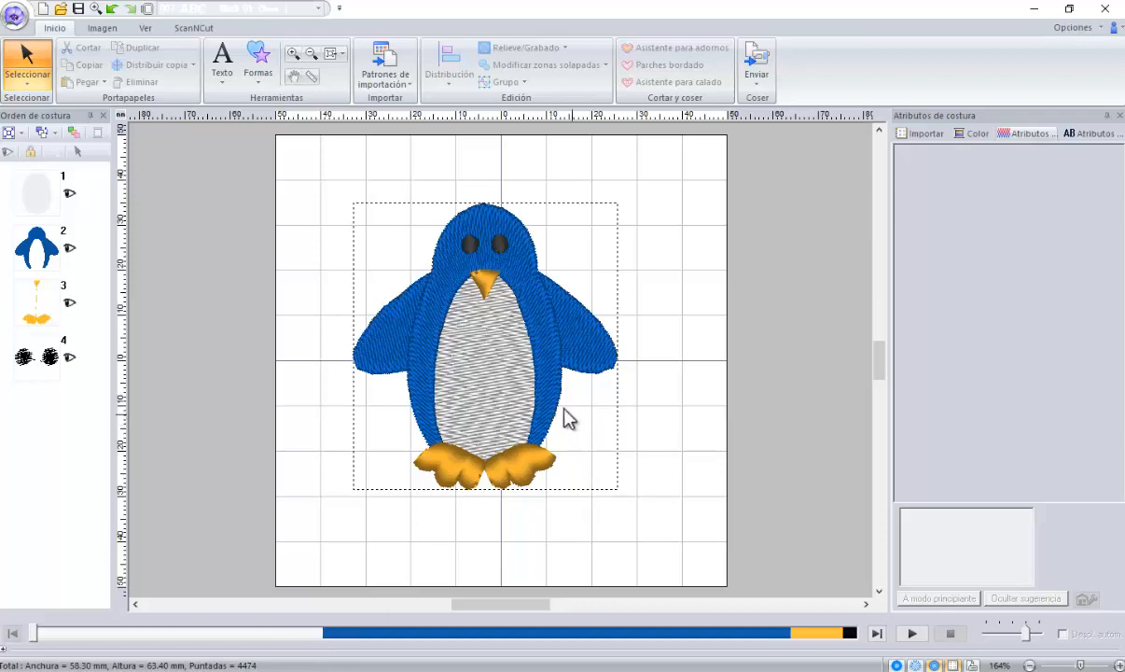
Step: Display the enlarged penguin's individual stitch points with the point selection tool and examine their density on the head
{"action": "left_click", "coordinate": [42, 86]}
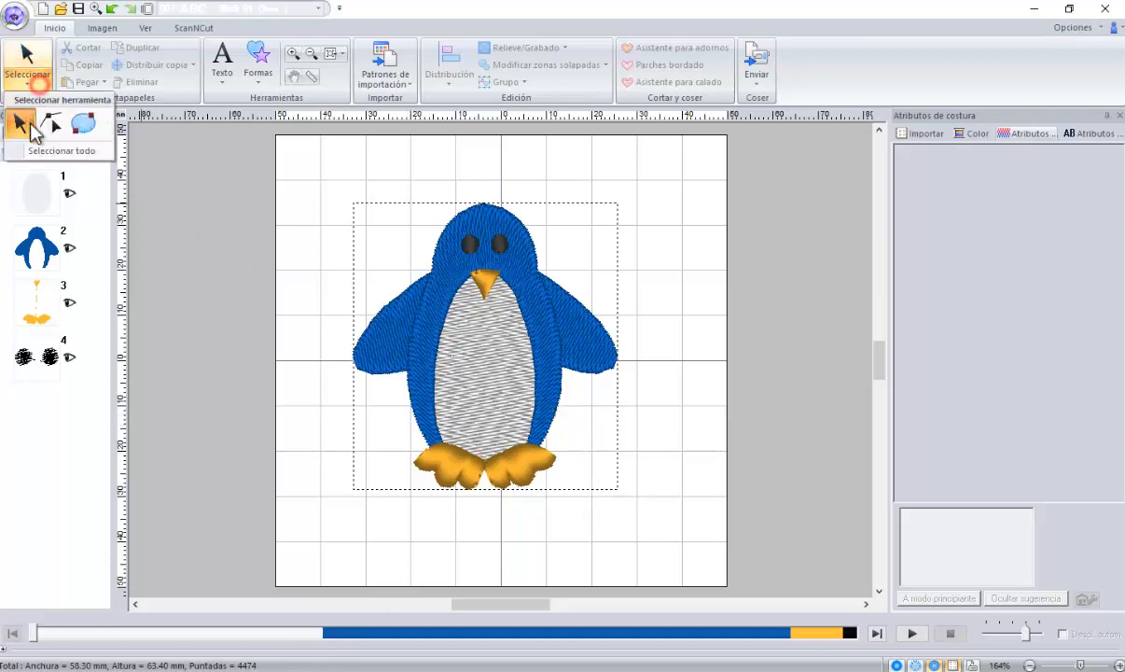
{"action": "left_click", "coordinate": [51, 119]}
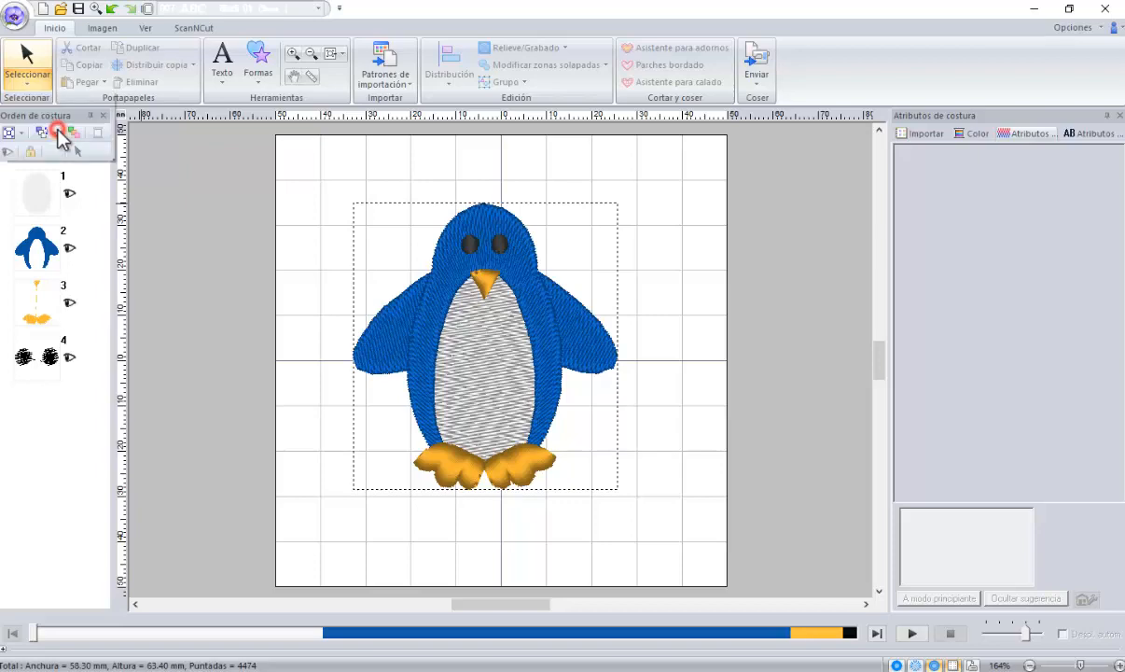
{"action": "left_click", "coordinate": [476, 364]}
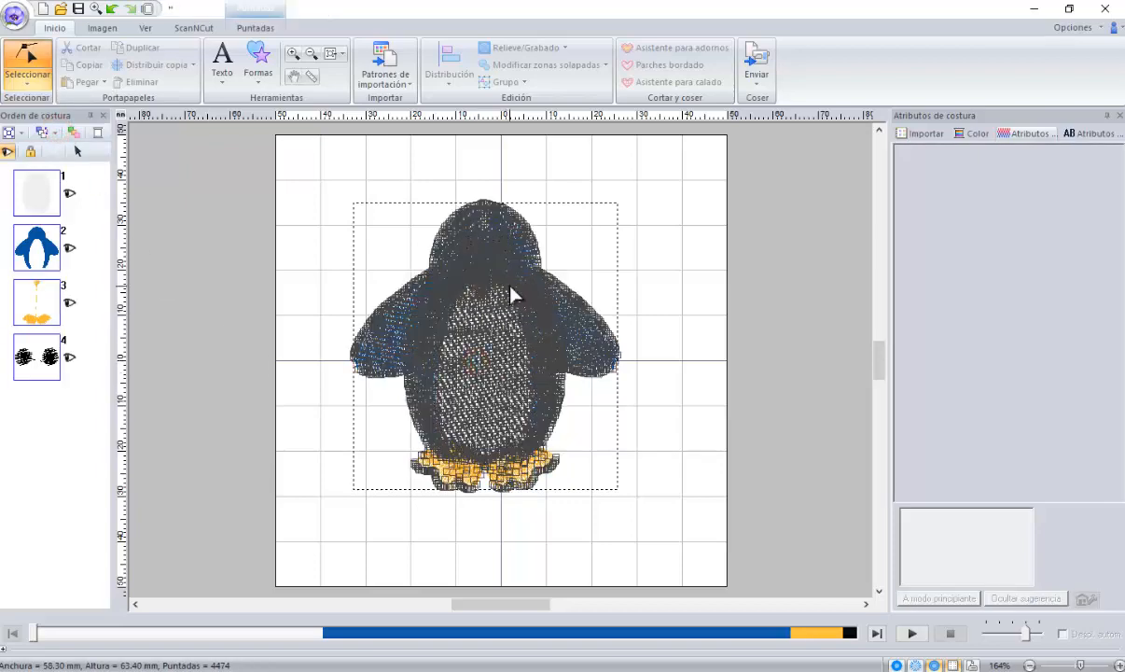
{"action": "scroll", "coordinate": [512, 241], "scroll_direction": "up", "scroll_amount": 4}
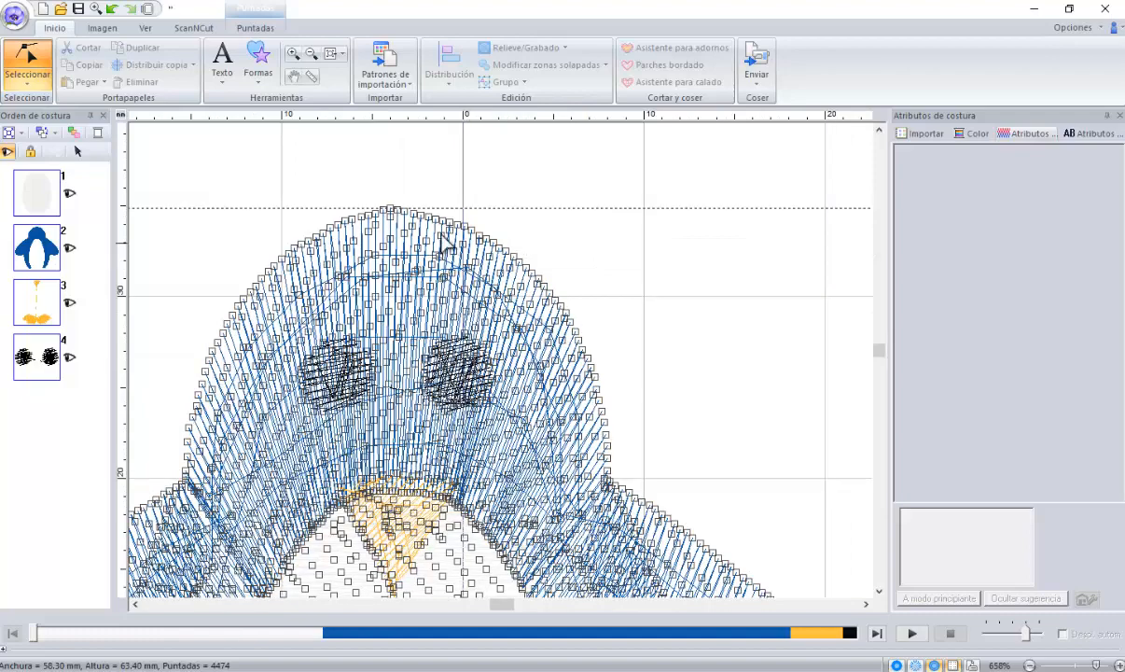
{"action": "scroll", "coordinate": [519, 384], "scroll_direction": "down", "scroll_amount": 1}
{"action": "scroll", "coordinate": [520, 384], "scroll_direction": "down", "scroll_amount": 3}
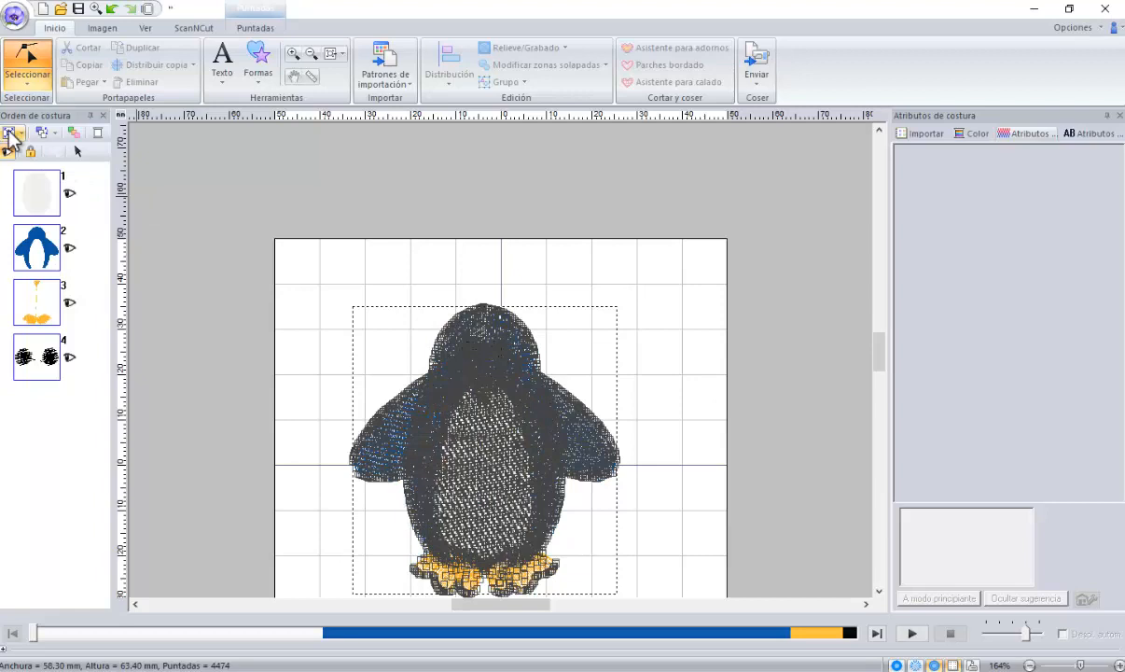
Step: Return to the object selection tool, move the penguin slightly up and right, and deselect it
{"action": "left_click", "coordinate": [25, 84]}
{"action": "left_click", "coordinate": [17, 122]}
{"action": "left_click_drag", "start_coordinate": [480, 444], "coordinate": [509, 432]}
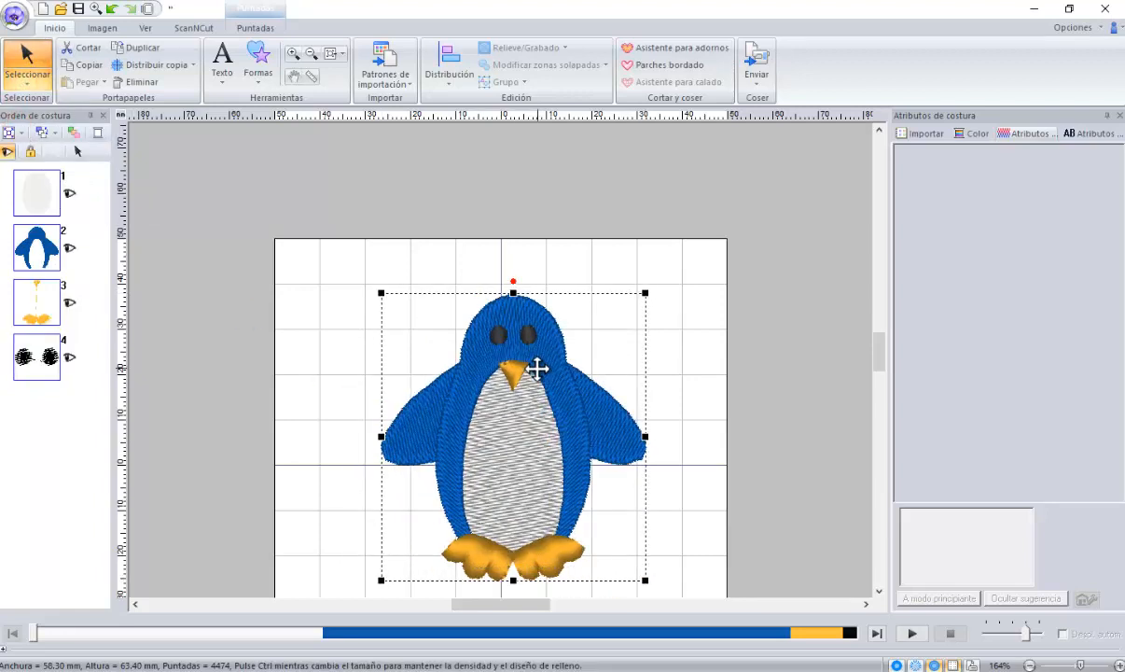
{"action": "left_click", "coordinate": [691, 374]}
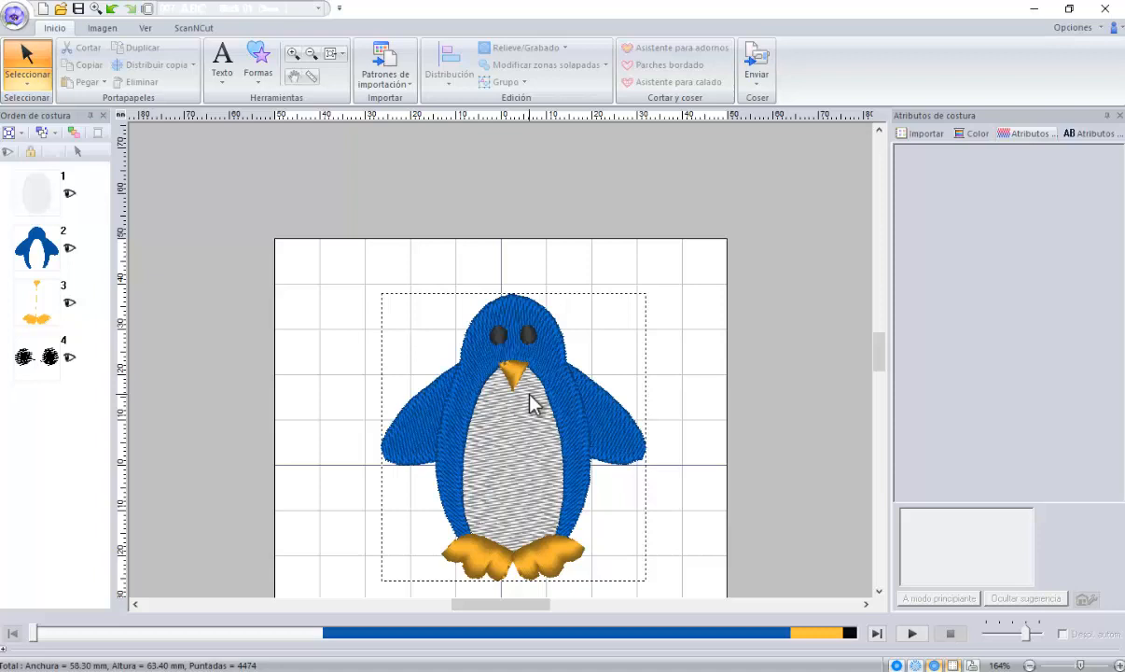
Step: Select the penguin and shrink it to about 51.8 by 56.4 mm while keeping the stitch density
{"action": "left_click", "coordinate": [511, 431]}
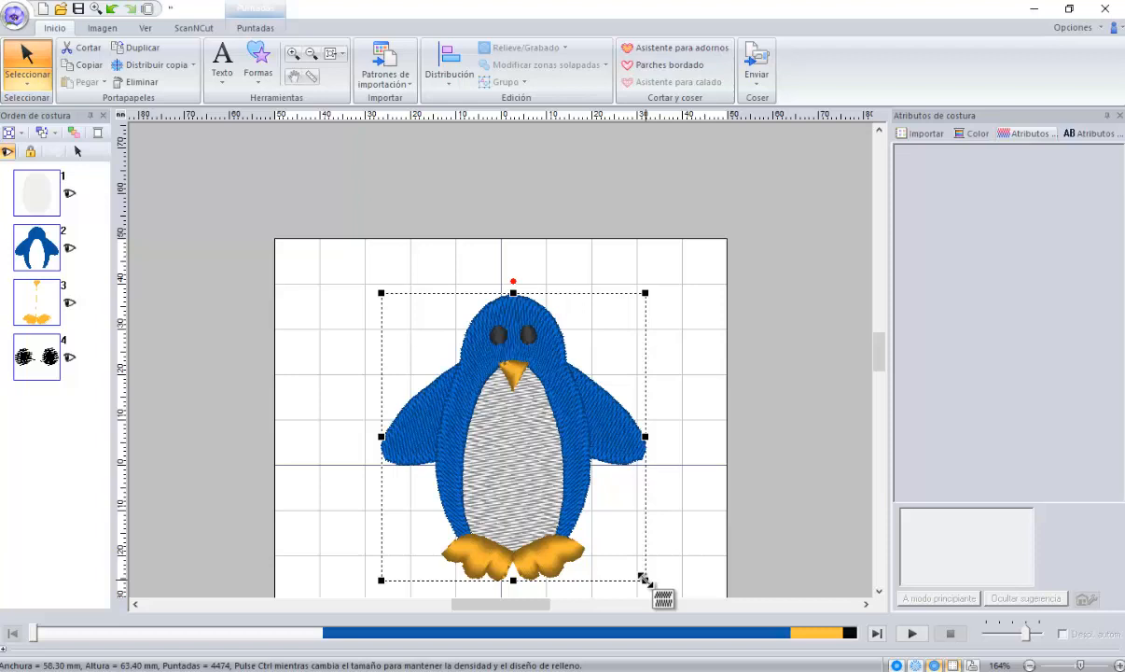
{"action": "left_click_drag", "start_coordinate": [641, 577], "coordinate": [613, 549]}
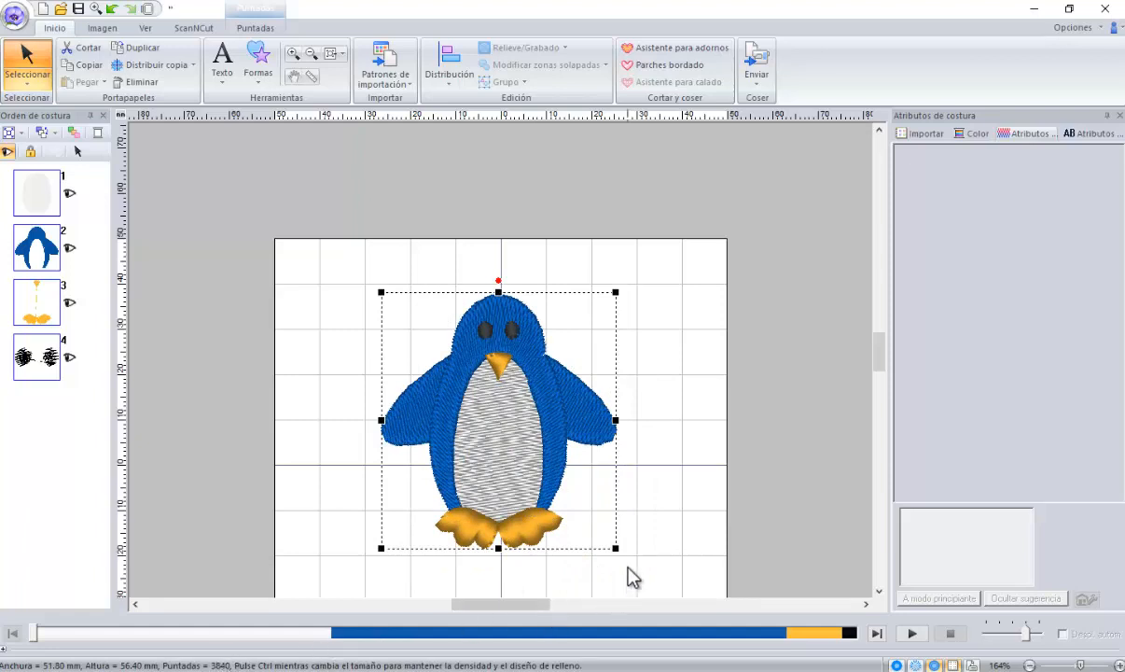
Step: Try shrinking the penguin to about 40.2 by 43.8 mm without keeping the density, move it down and right, and undo both changes
{"action": "left_click_drag", "start_coordinate": [616, 550], "coordinate": [564, 490]}
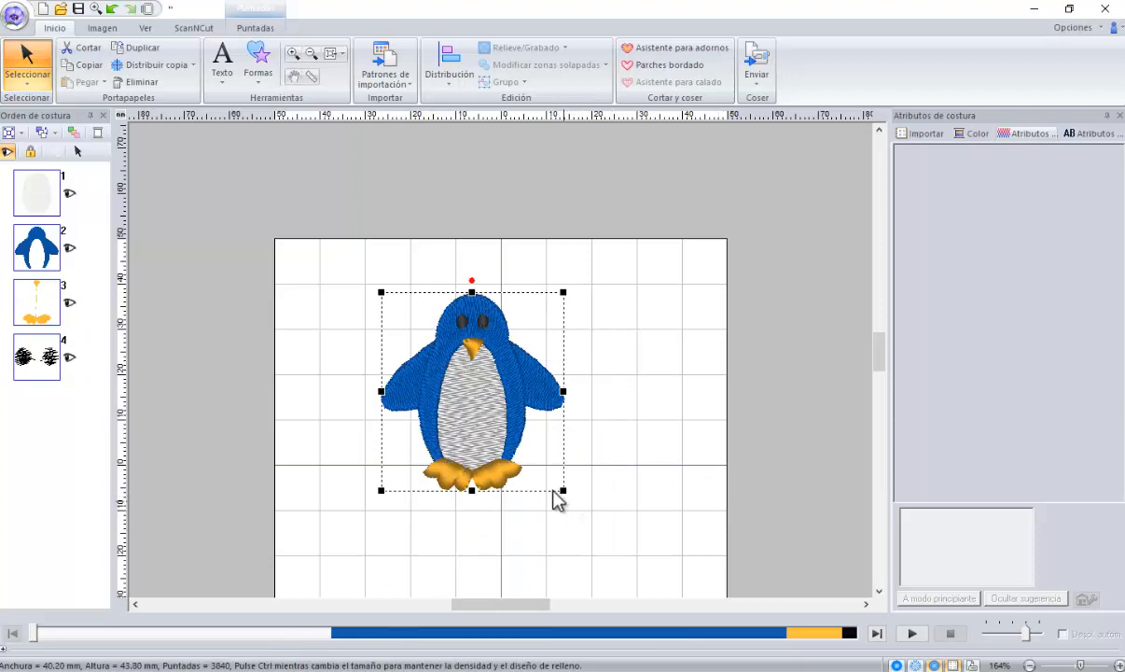
{"action": "left_click_drag", "start_coordinate": [466, 414], "coordinate": [501, 466]}
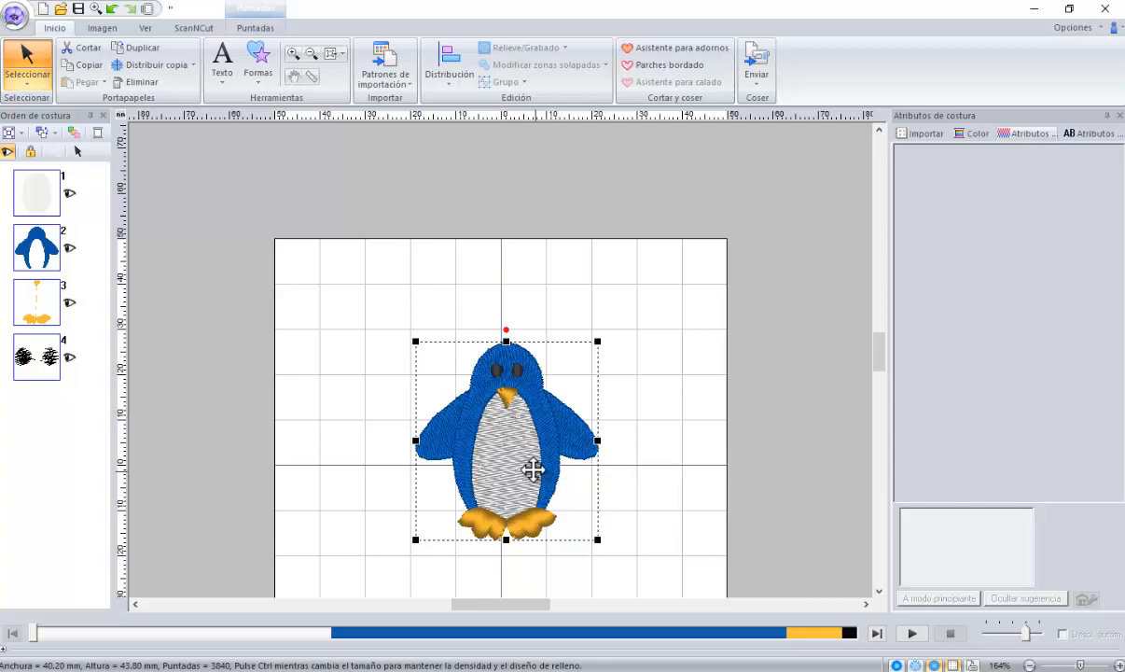
{"action": "left_click", "coordinate": [110, 9]}
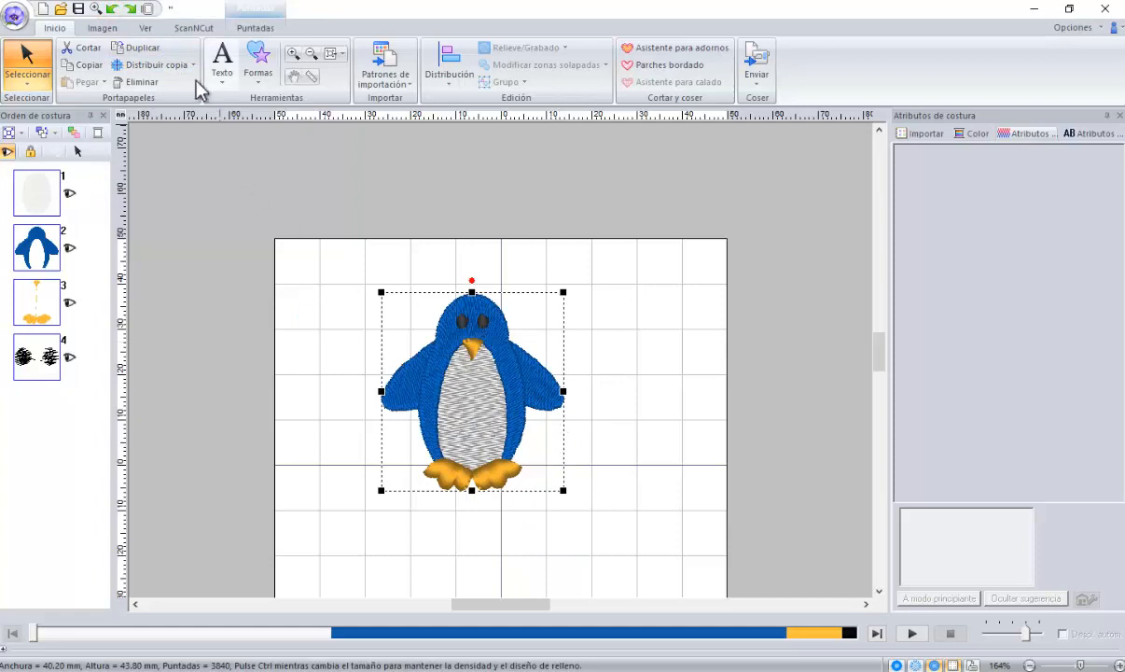
{"action": "left_click", "coordinate": [111, 11]}
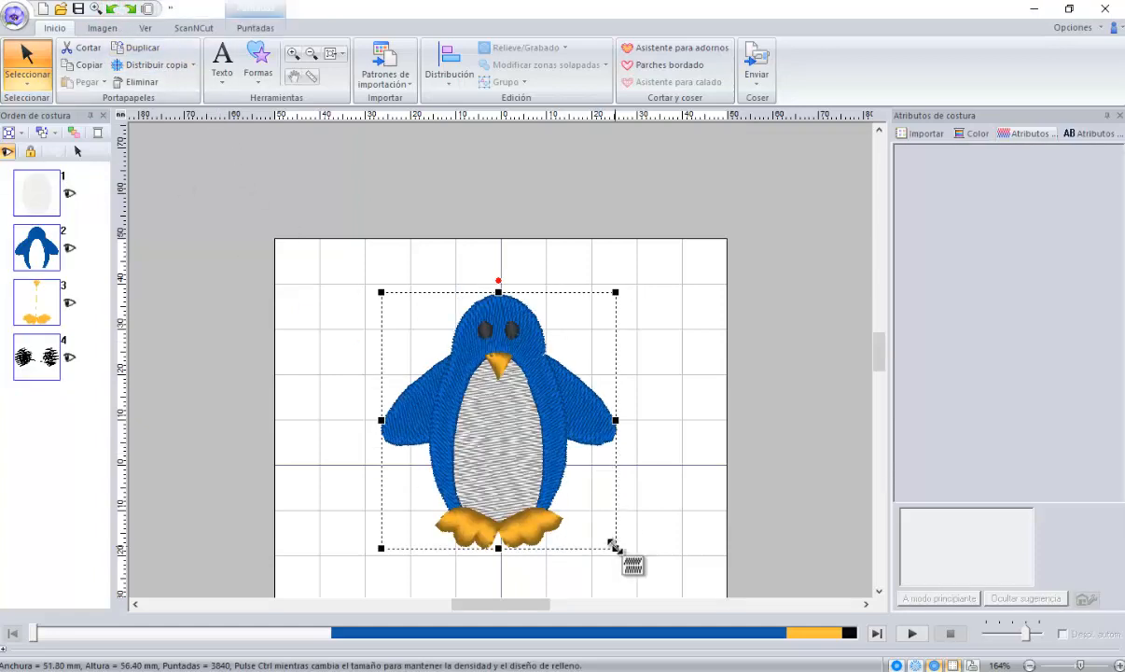
Step: Shrink the penguin with density kept to about 36.1 by 39.2 mm and further to about 25.6 by 27.8 mm, and move it near the page centre
{"action": "left_click_drag", "start_coordinate": [614, 545], "coordinate": [545, 470]}
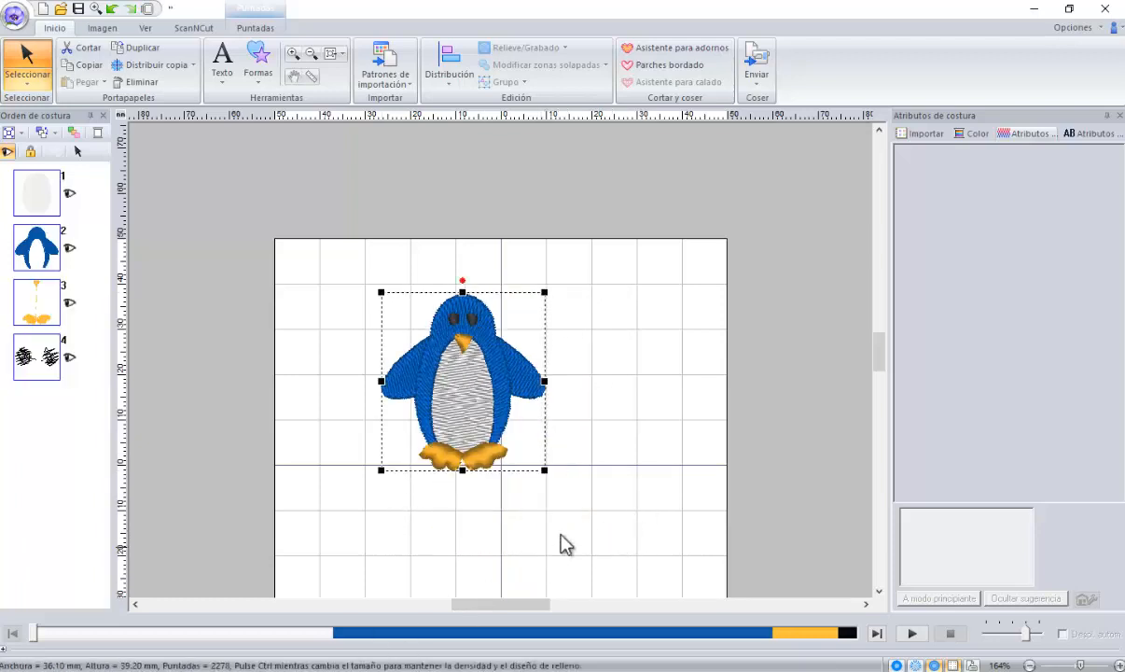
{"action": "left_click_drag", "start_coordinate": [544, 470], "coordinate": [496, 417]}
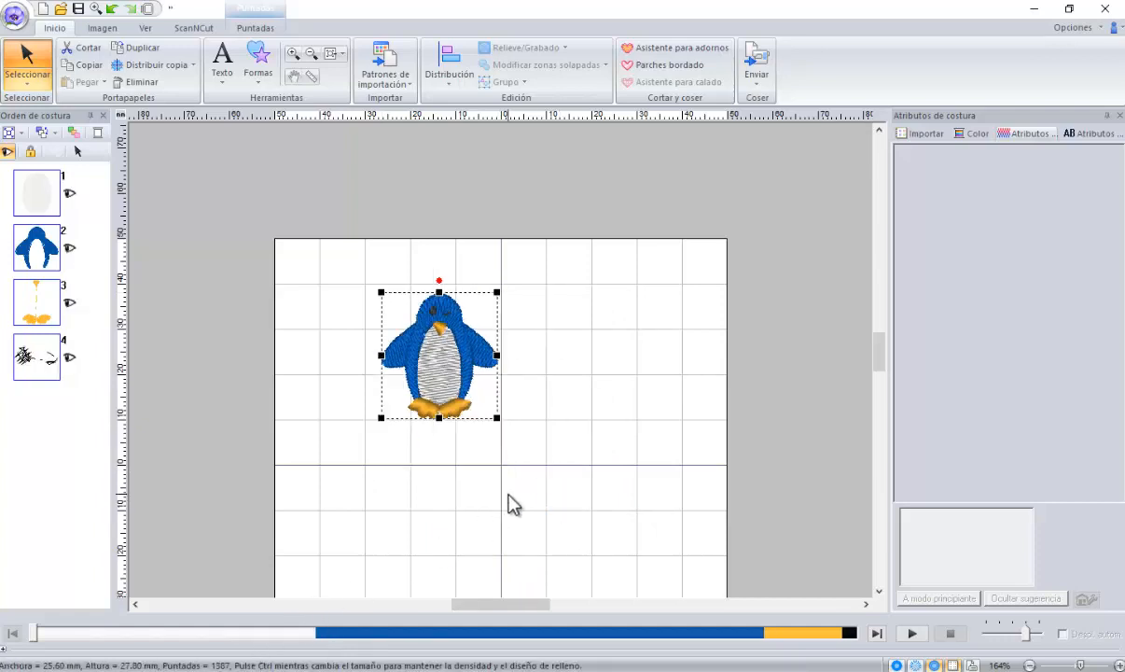
{"action": "left_click_drag", "start_coordinate": [443, 338], "coordinate": [506, 397]}
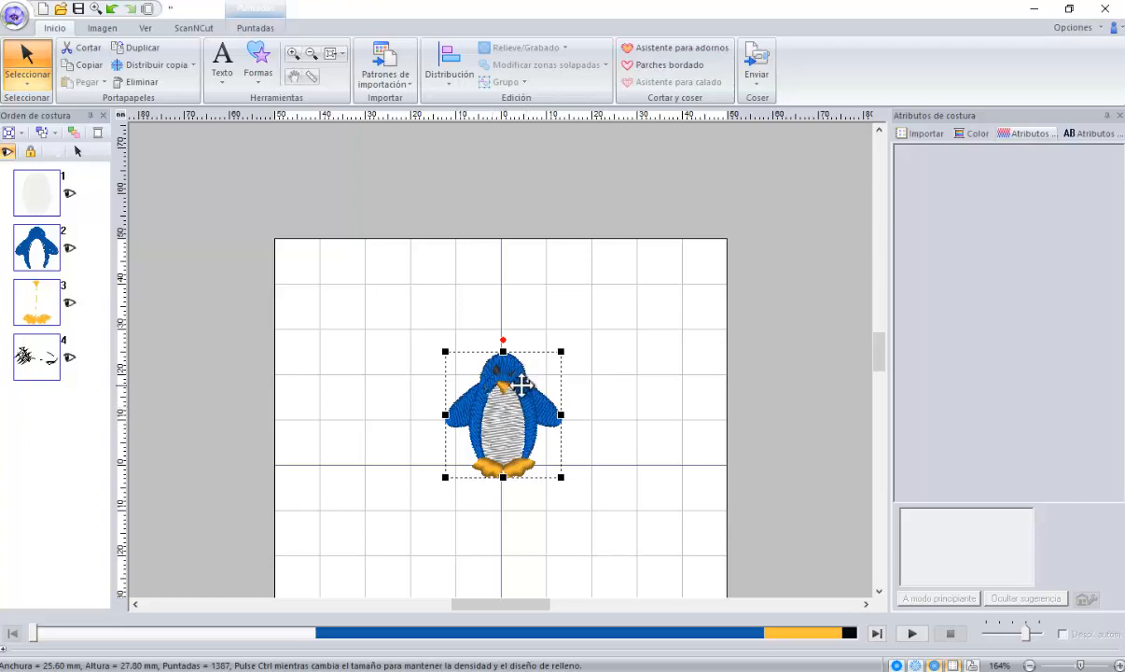
Step: Examine the shrunken penguin's eyes, beak and head stitching up close, and leave the design deselected
{"action": "scroll", "coordinate": [506, 384], "scroll_direction": "up", "scroll_amount": 4}
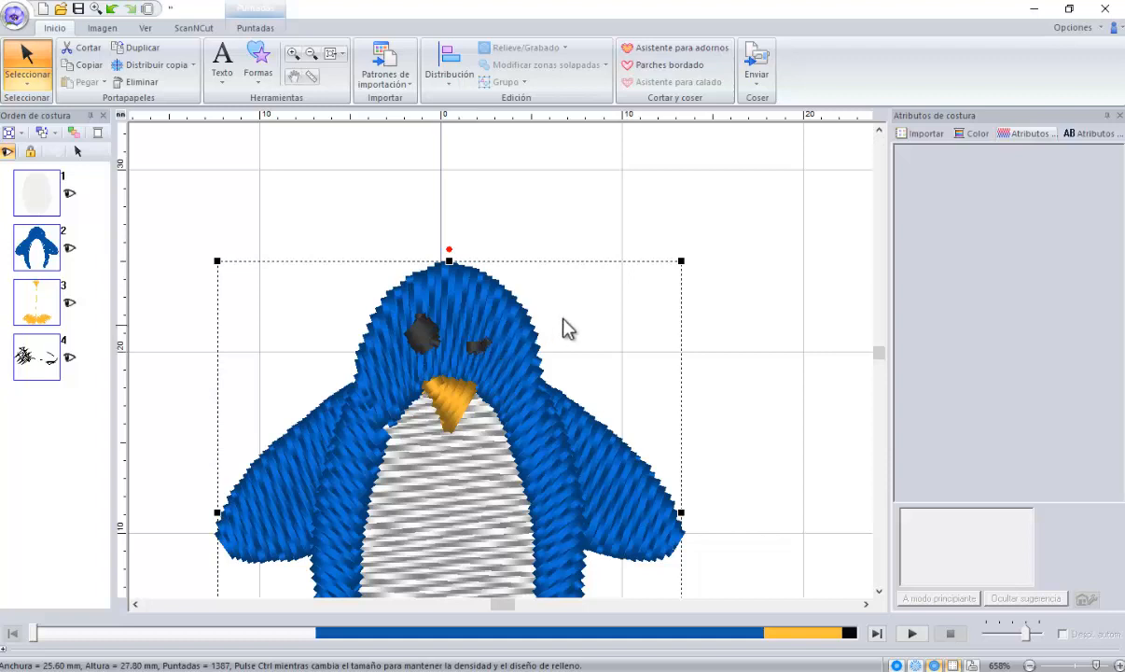
{"action": "left_click", "coordinate": [576, 214]}
{"action": "left_click", "coordinate": [450, 325]}
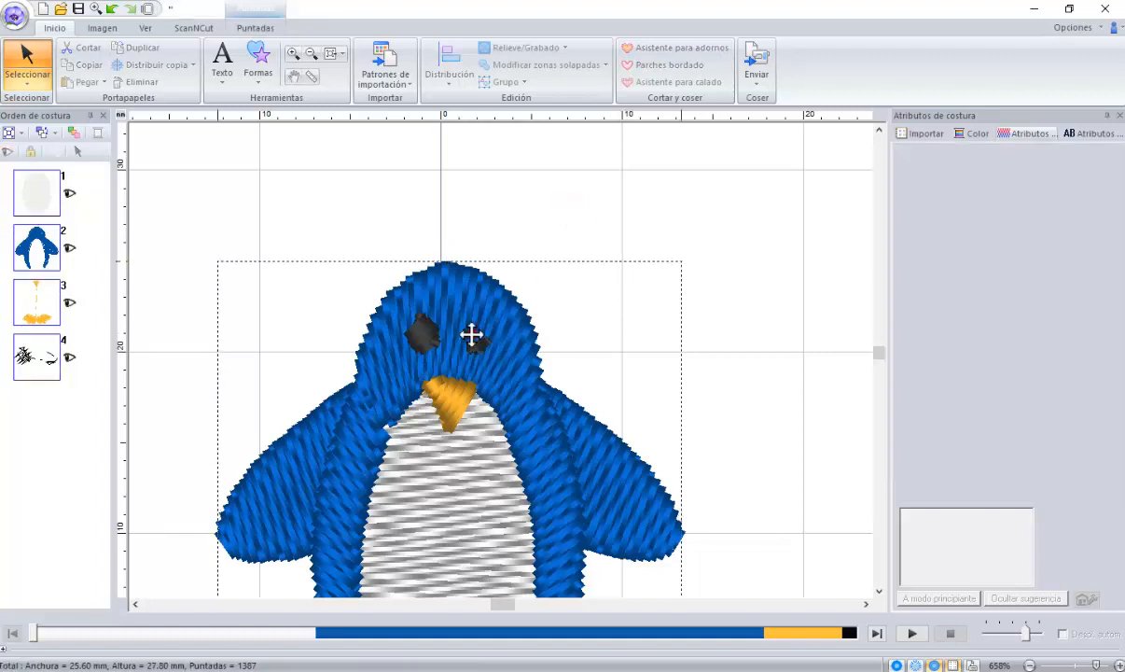
{"action": "left_click", "coordinate": [638, 229]}
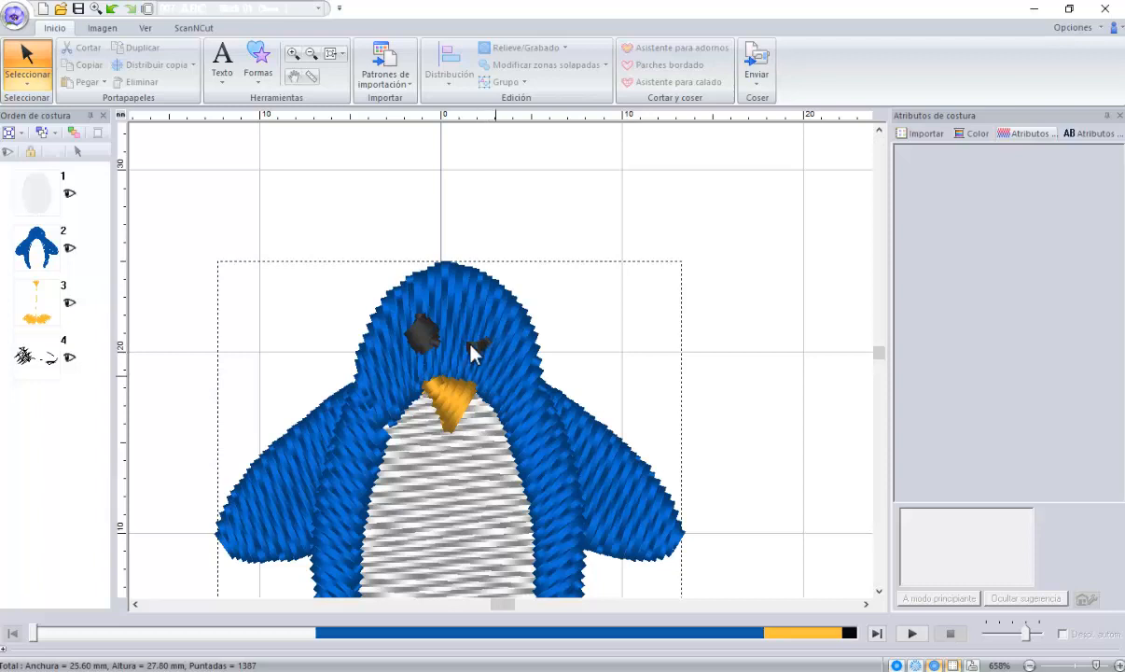
Step: Show the whole page again, centre the penguin on the page's centre lines, and deselect it
{"action": "left_click", "coordinate": [329, 54]}
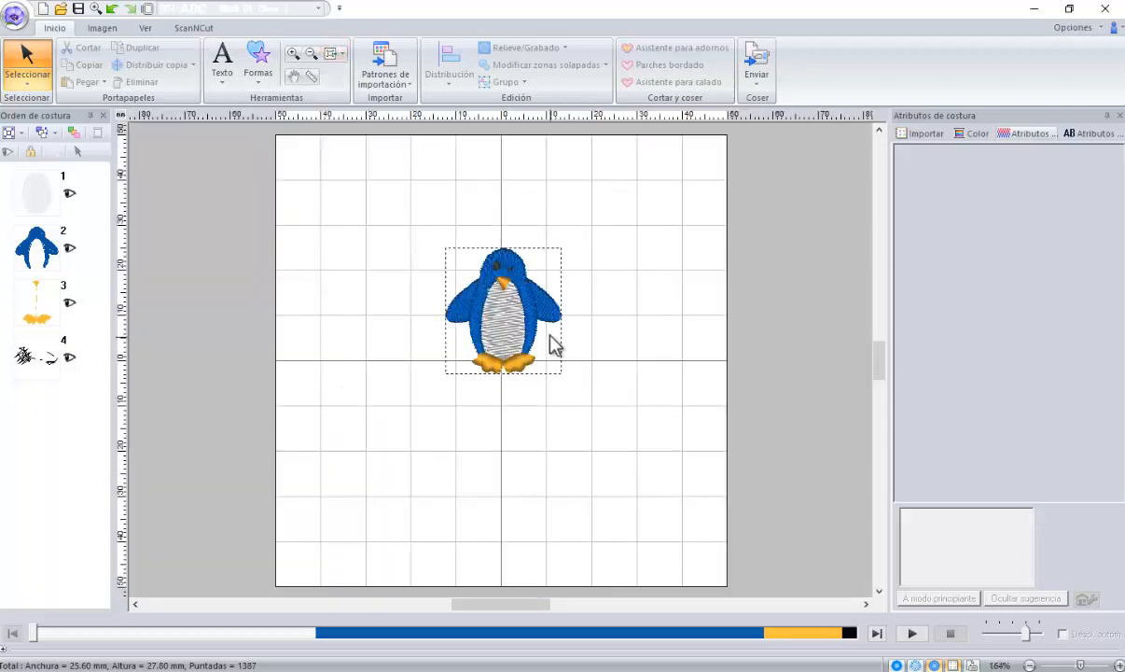
{"action": "left_click_drag", "start_coordinate": [520, 323], "coordinate": [525, 373]}
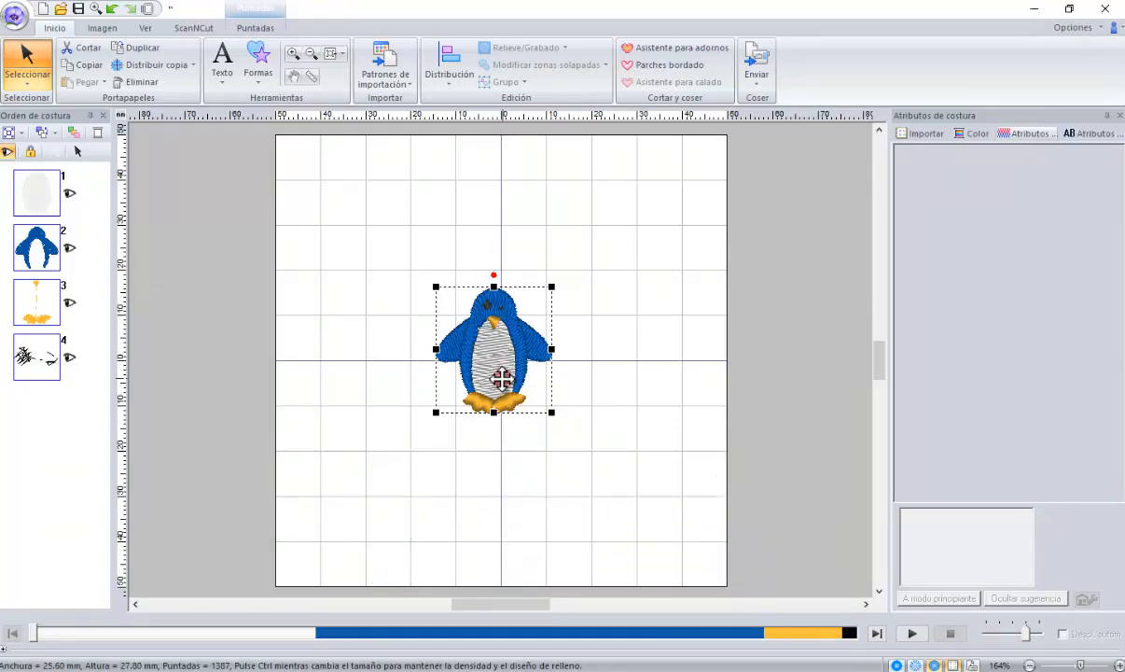
{"action": "left_click_drag", "start_coordinate": [501, 379], "coordinate": [505, 381]}
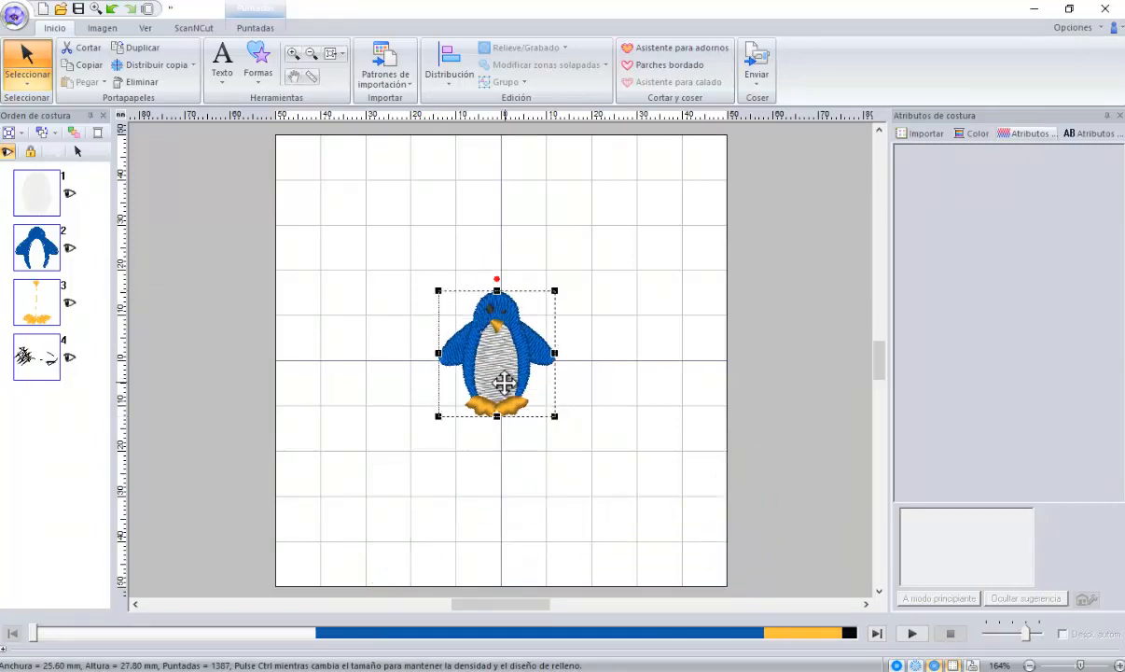
{"action": "left_click", "coordinate": [608, 377]}
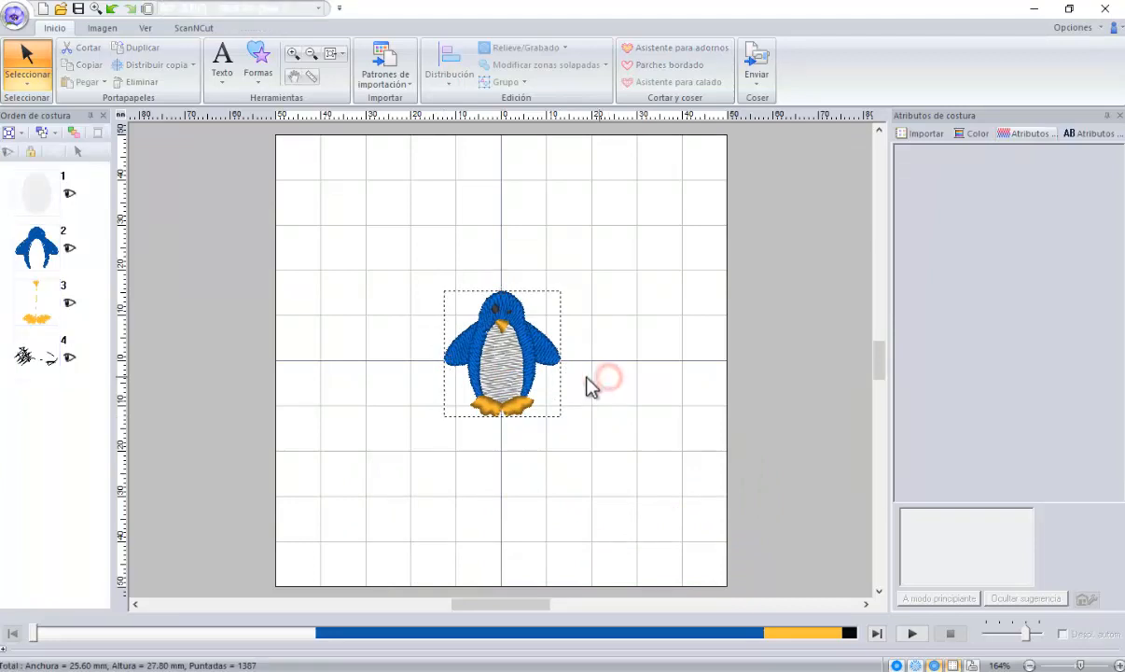